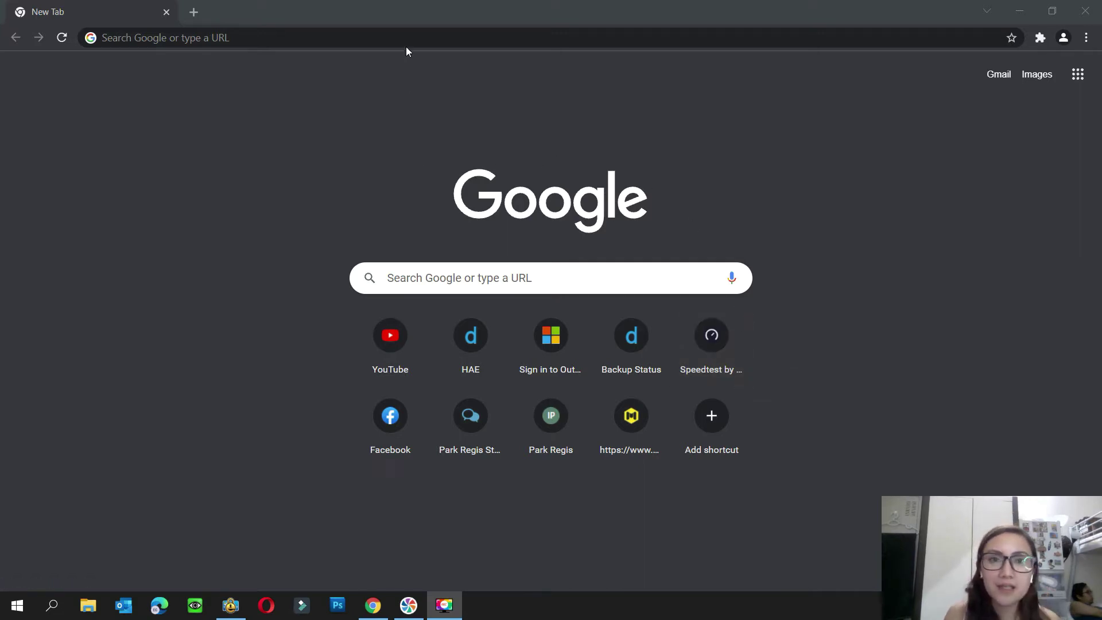
Search Google for "streamyard" and open the official streamyard.com website
left_click(464, 39)
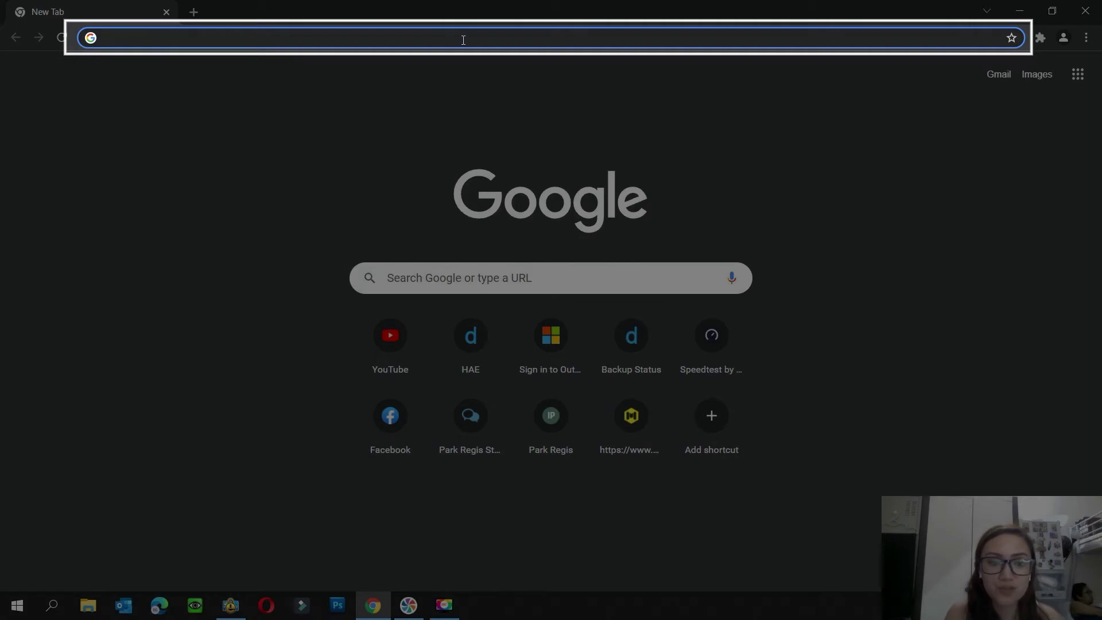
type("stre")
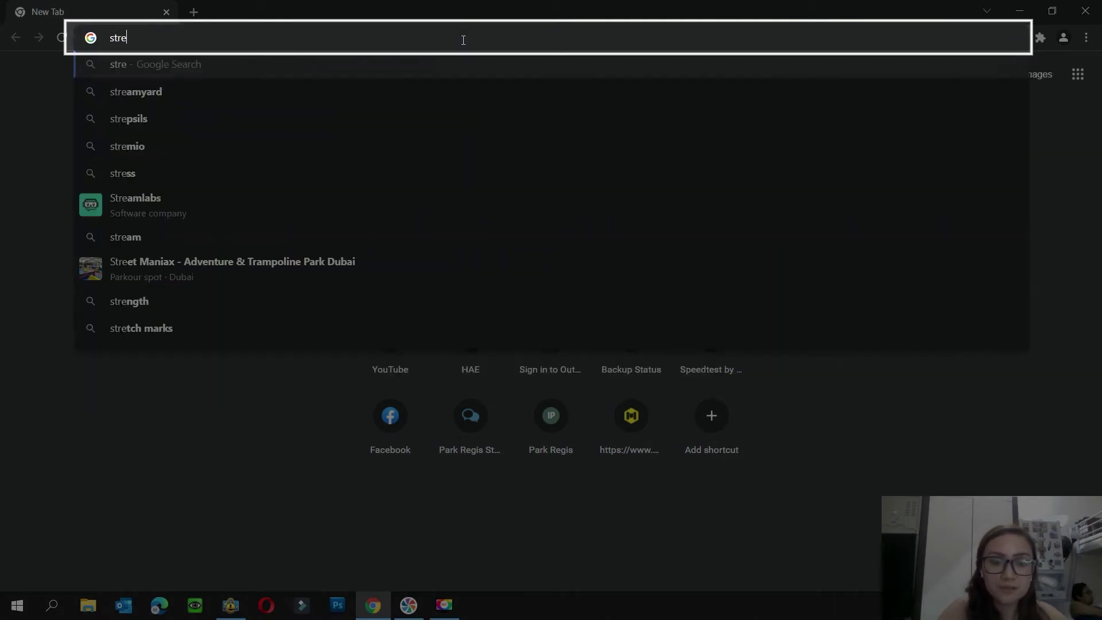
type("a")
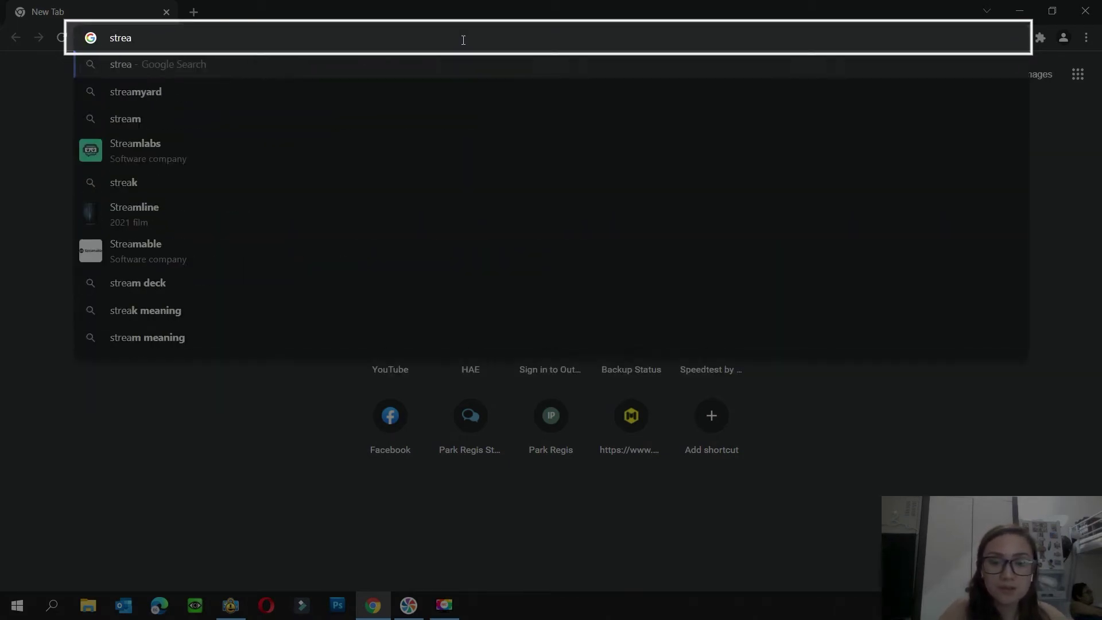
type("myard")
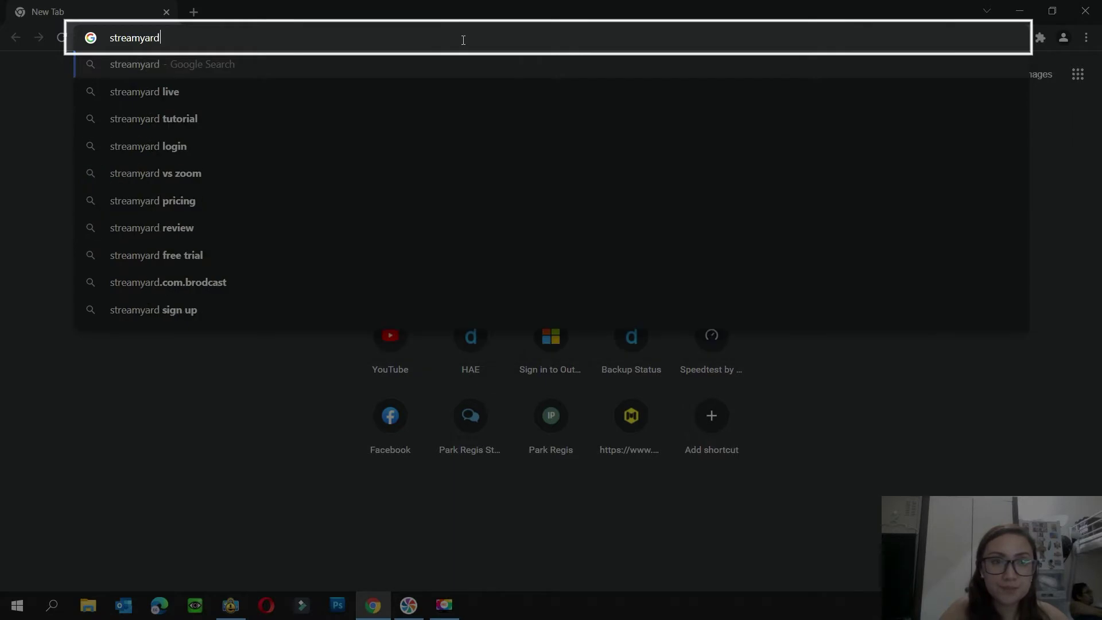
key("Return")
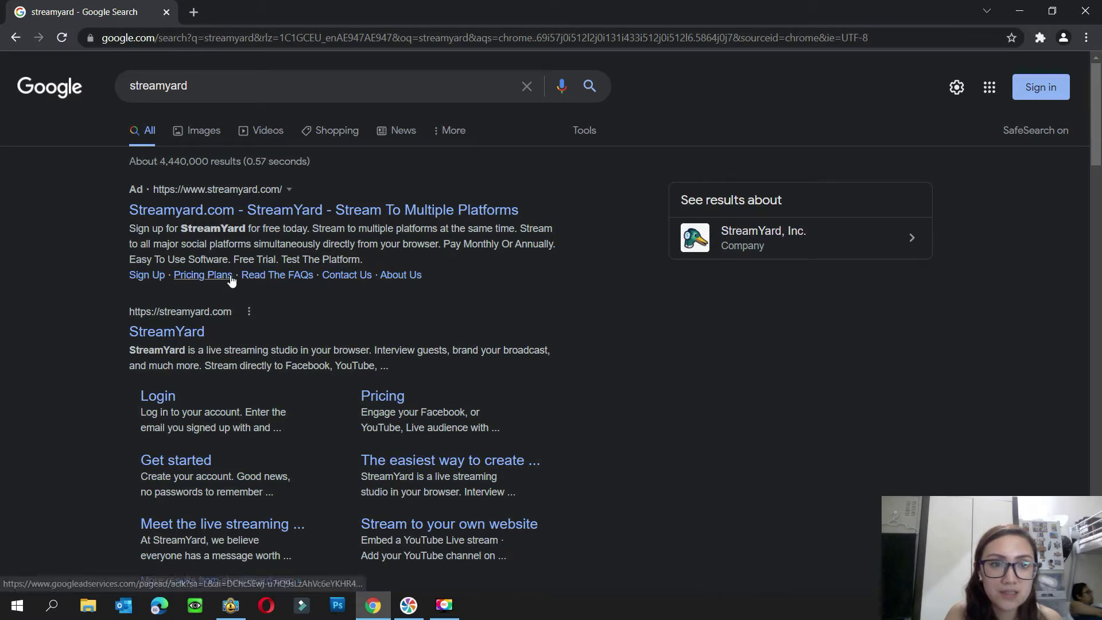
left_click(184, 336)
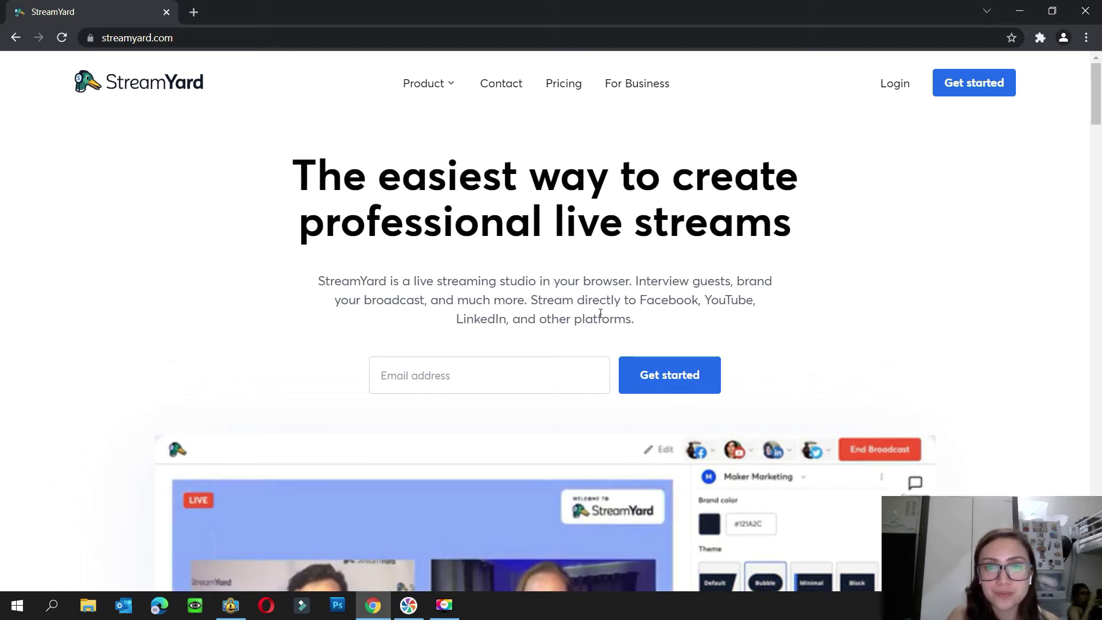
Log in to the StreamYard account by entering the account email and the emailed 6-digit login code
left_click(896, 84)
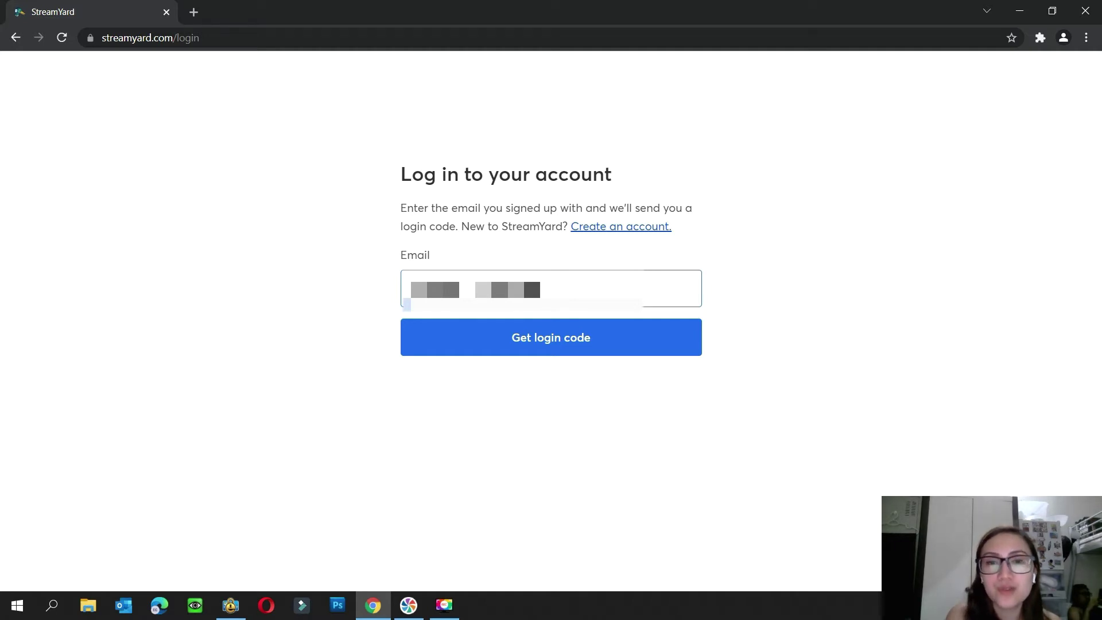
left_click(573, 352)
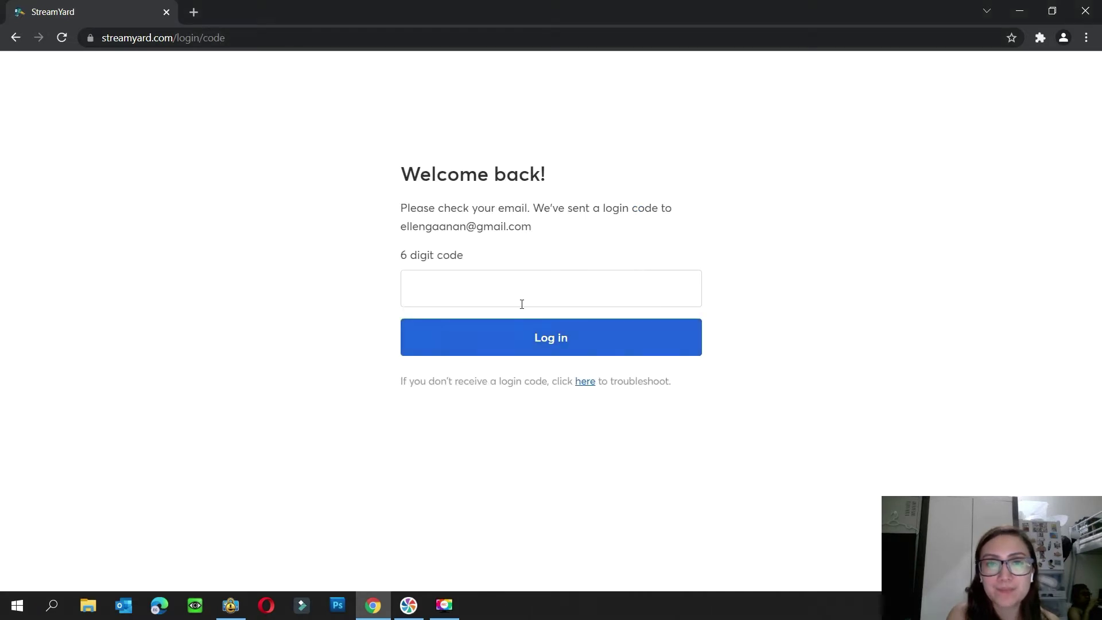
left_click(520, 294)
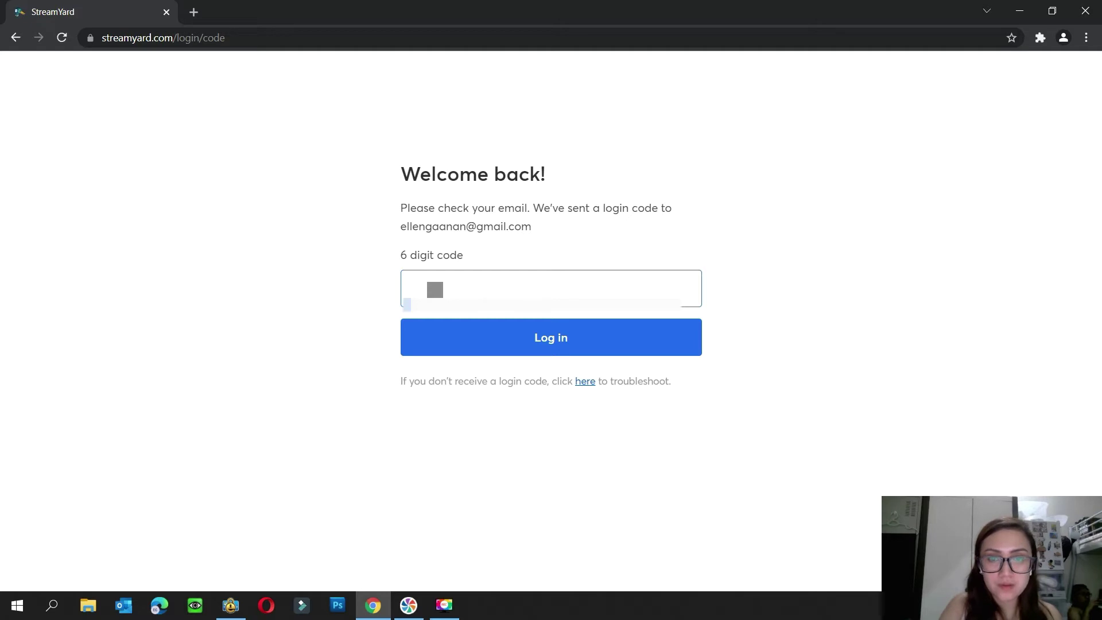
left_click(560, 347)
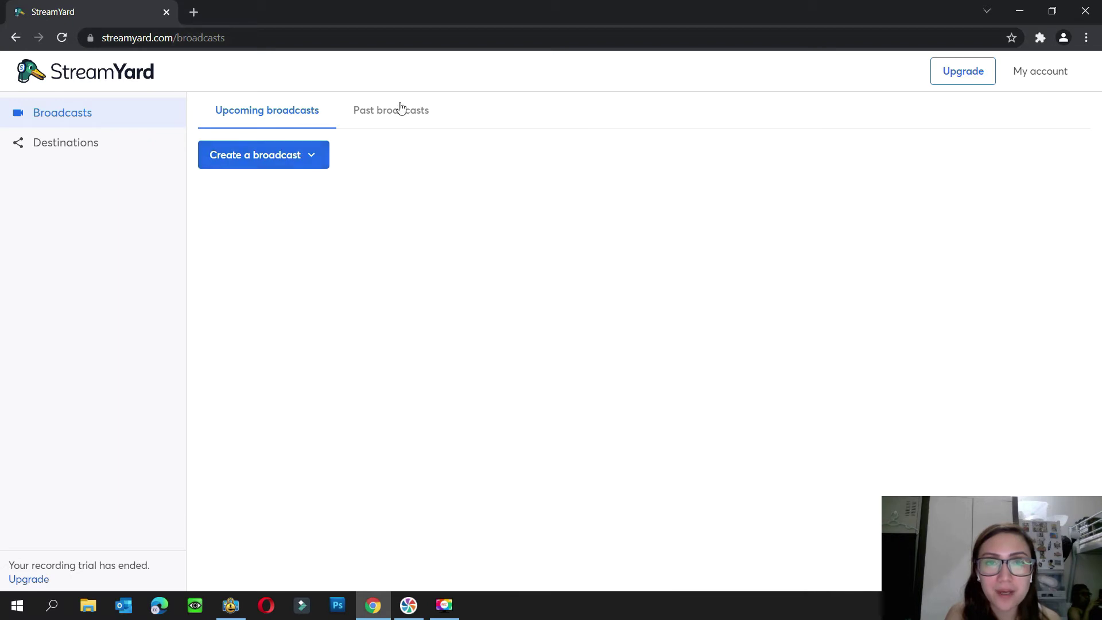
Check the list of past broadcasts, return to the upcoming ones and start creating a new broadcast
left_click(399, 121)
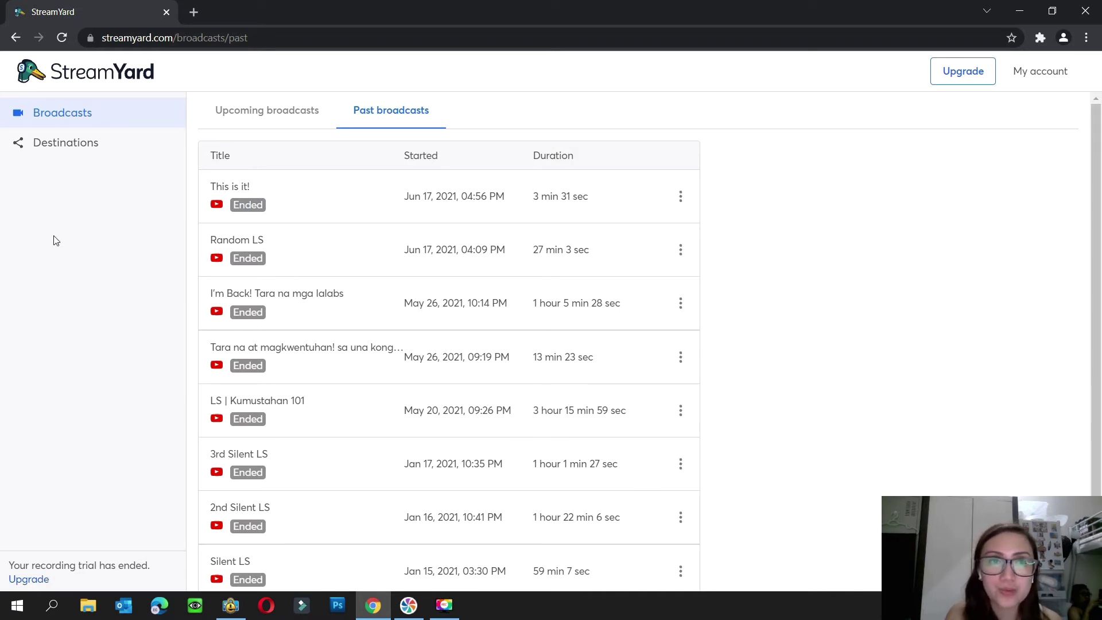
left_click(251, 112)
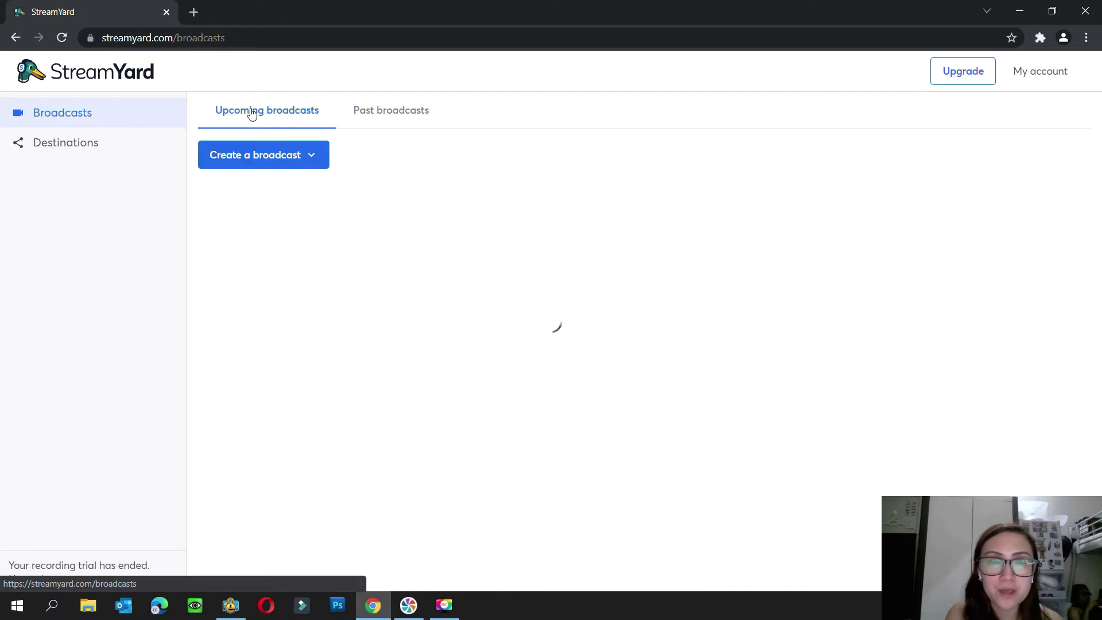
left_click(309, 163)
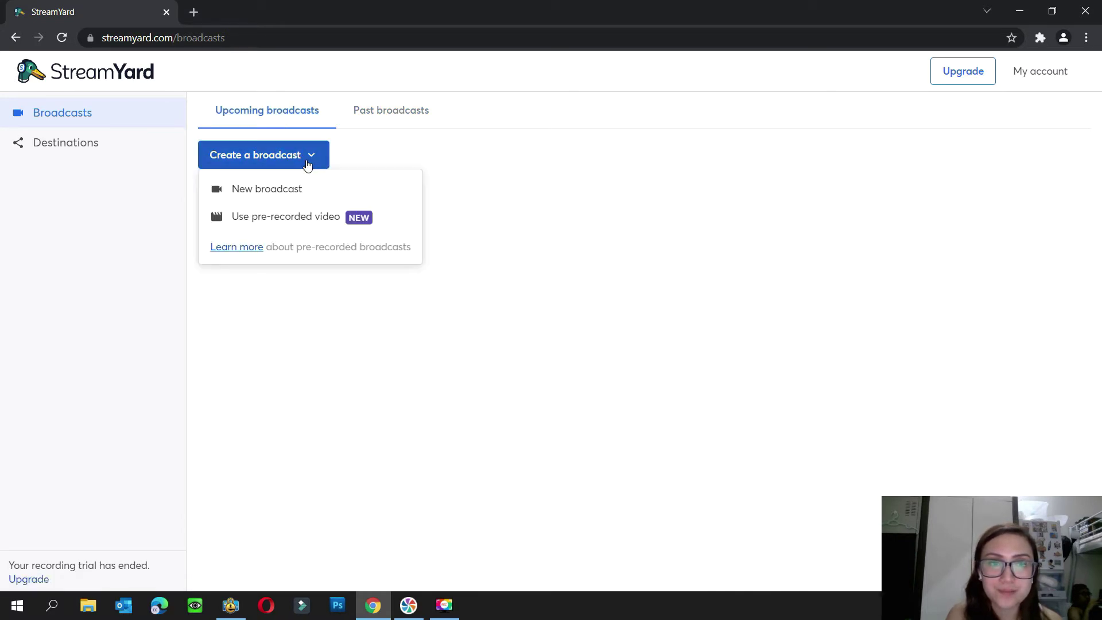
left_click(277, 198)
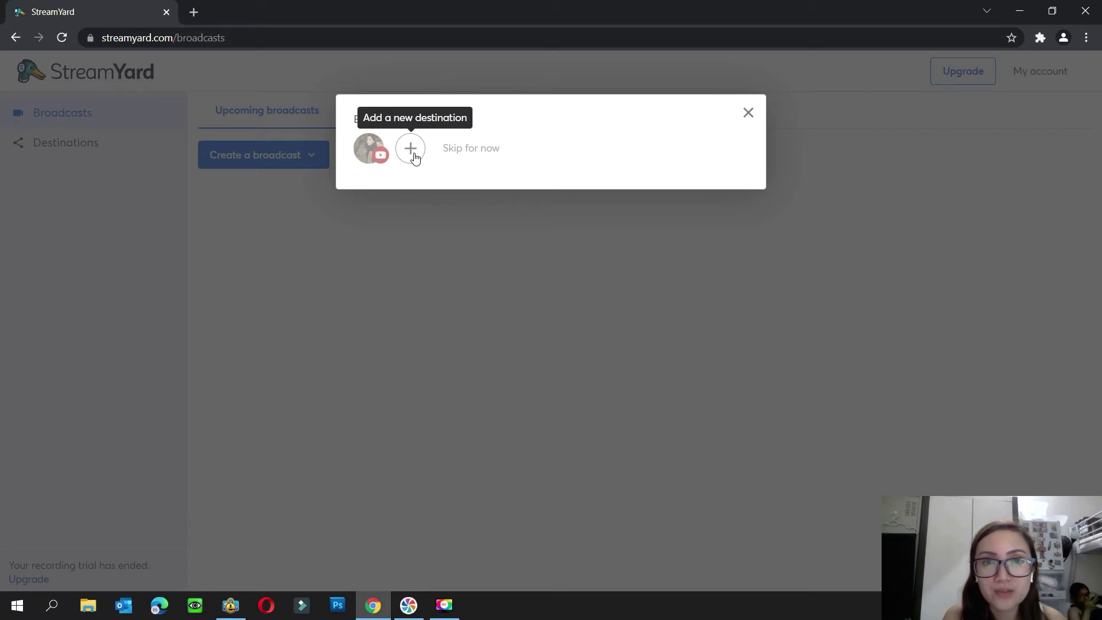
Review the destination types that can be added and select the connected YouTube channel as the broadcast destination
left_click(411, 150)
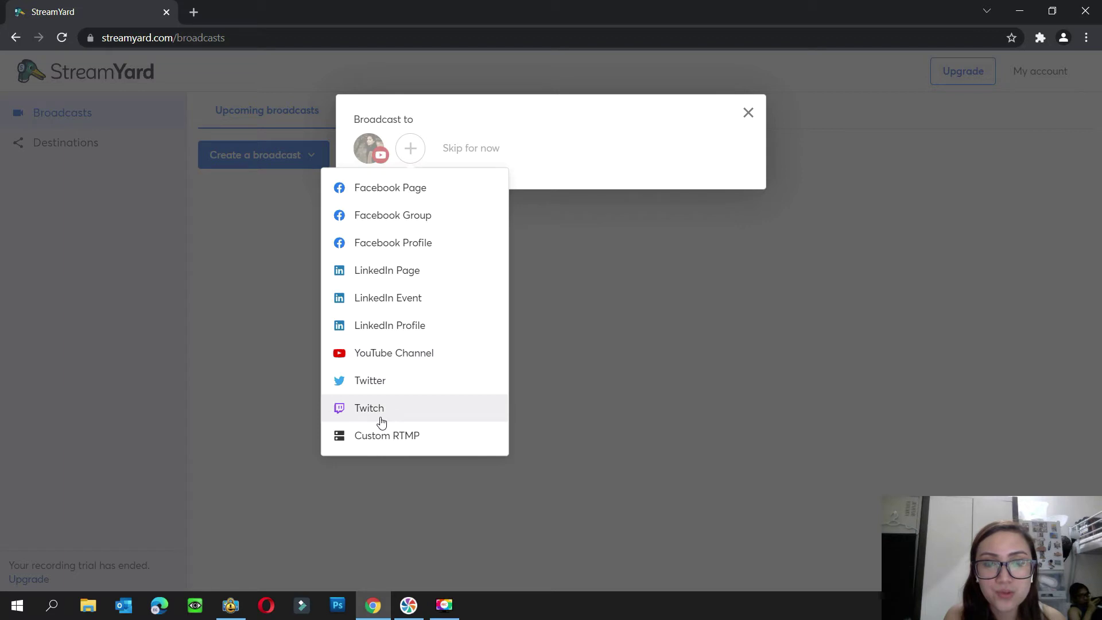
left_click(588, 157)
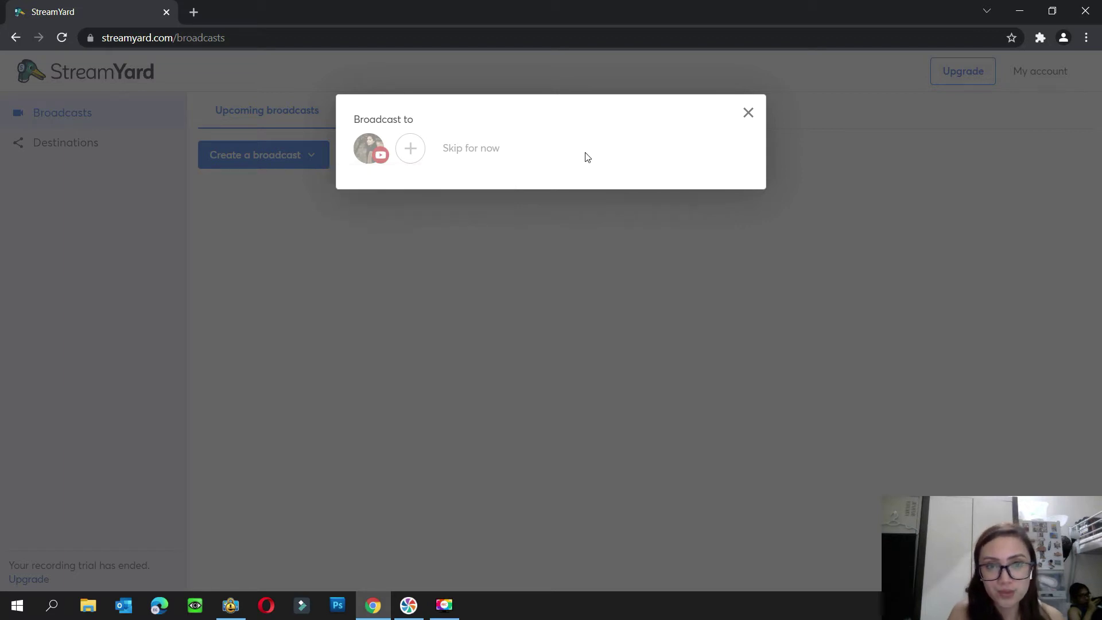
left_click(379, 158)
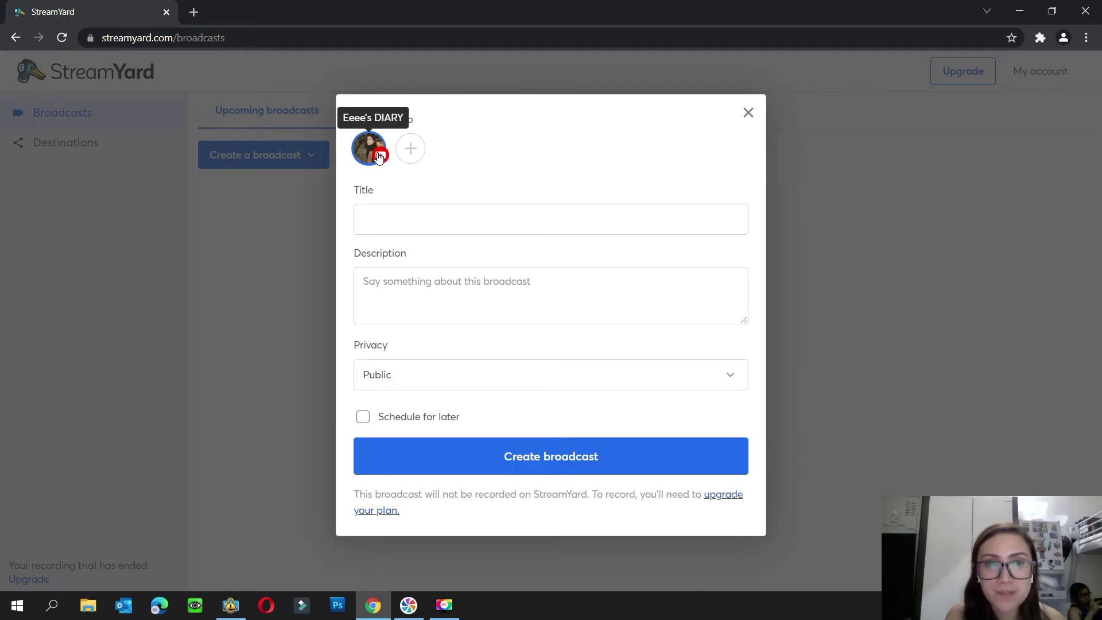
Give the broadcast the title "Test Only #Streamyard"
left_click(387, 217)
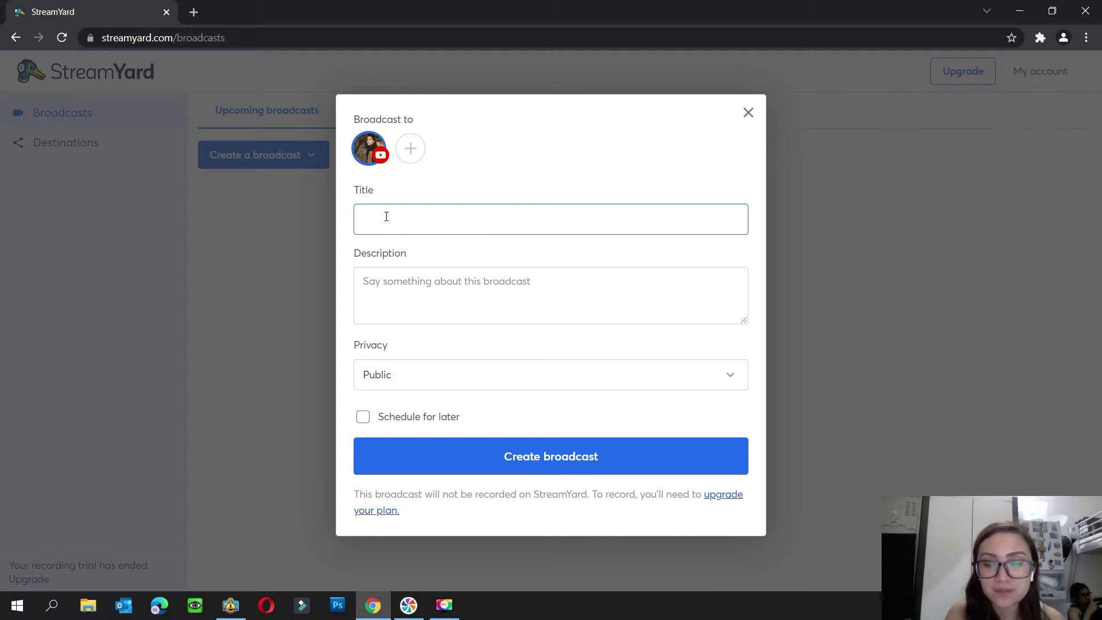
type("Test")
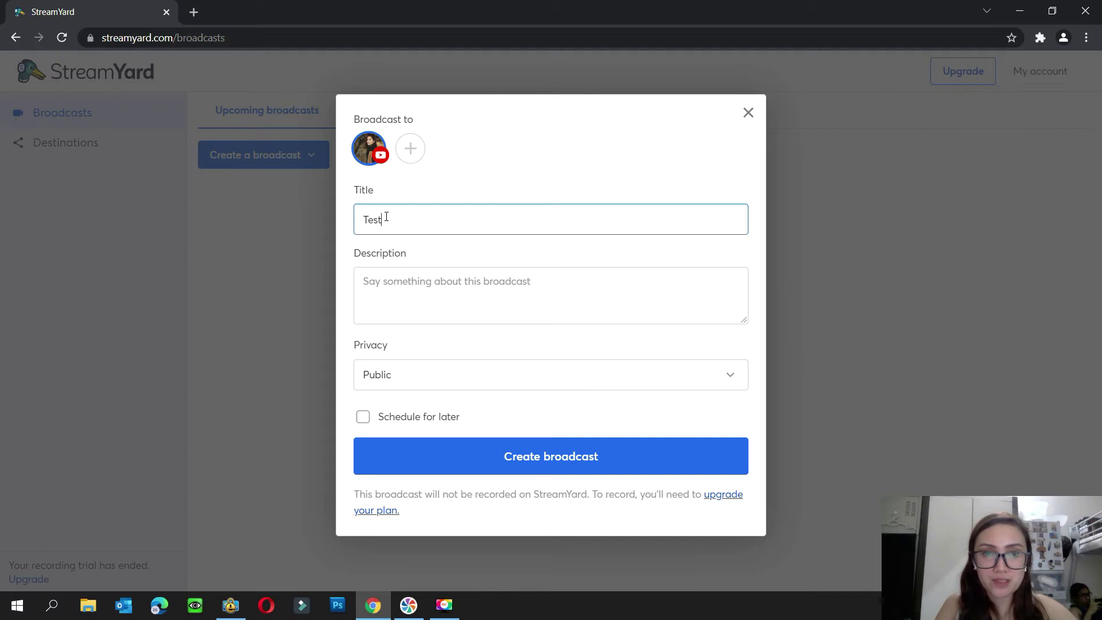
type(" On")
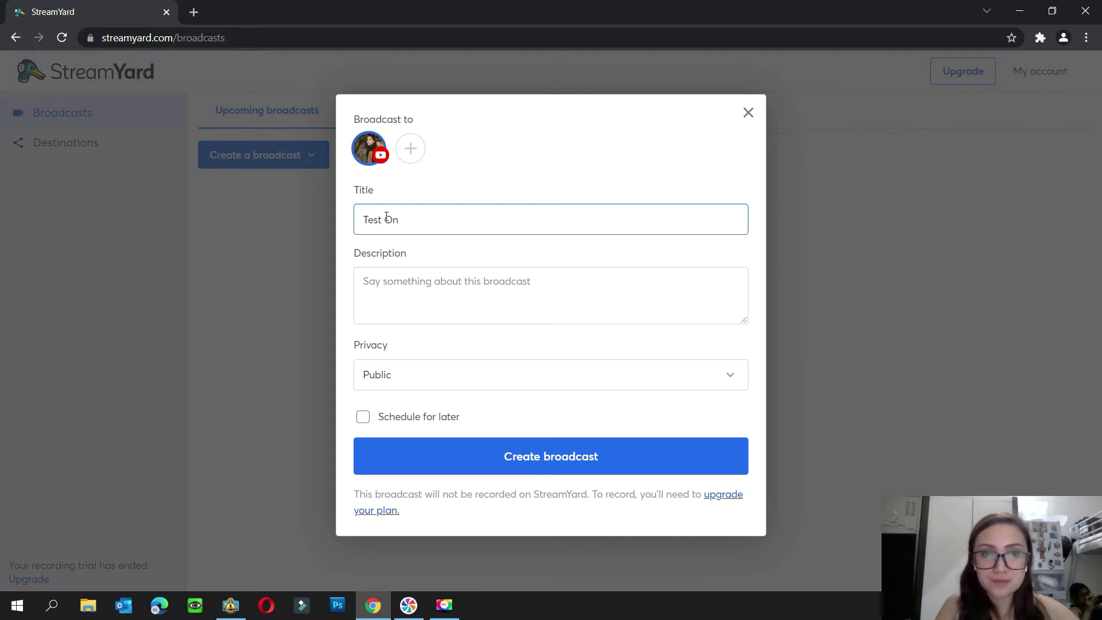
type("ly")
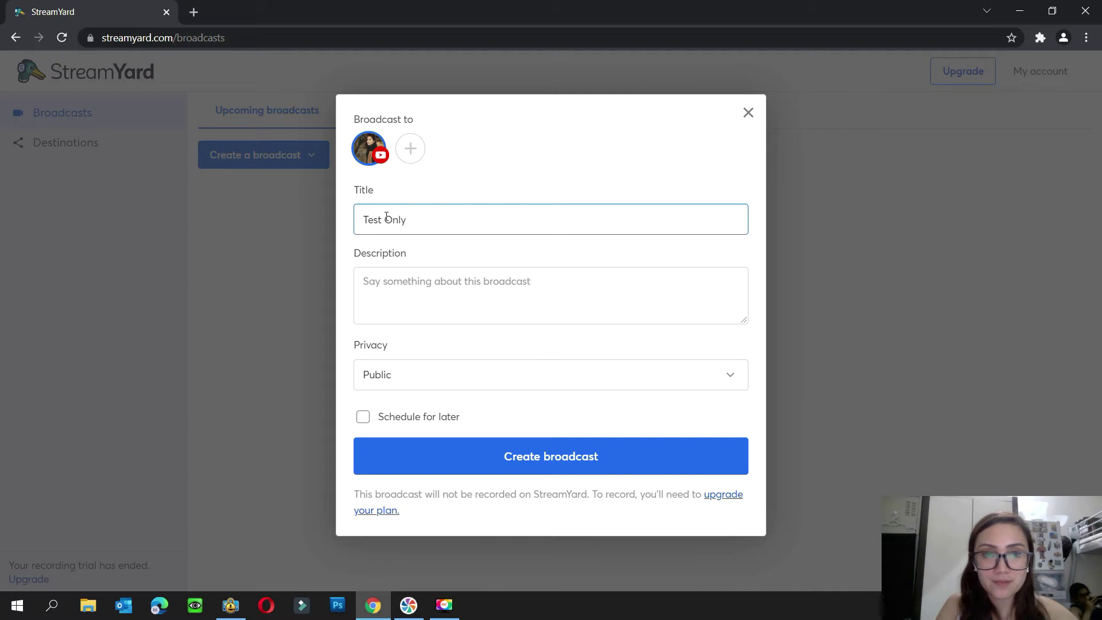
type(" #Streamyard")
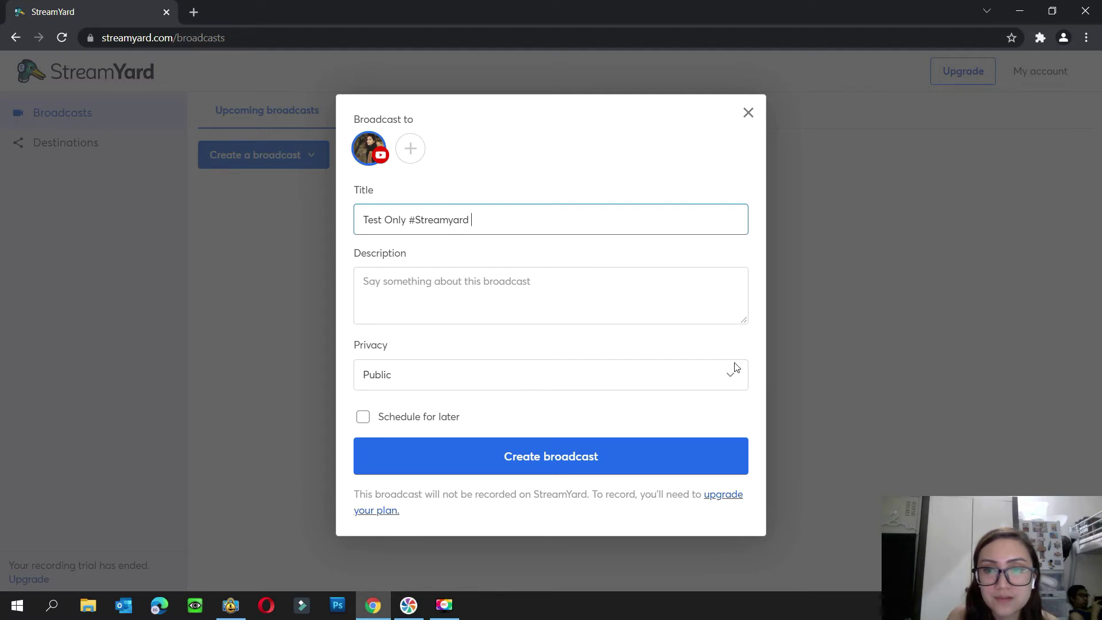
Try scheduling the broadcast for later with "WhatsApp Image 2021-09-01 at 11.51.34 AM" as its thumbnail, and turn scheduling off again
left_click(418, 423)
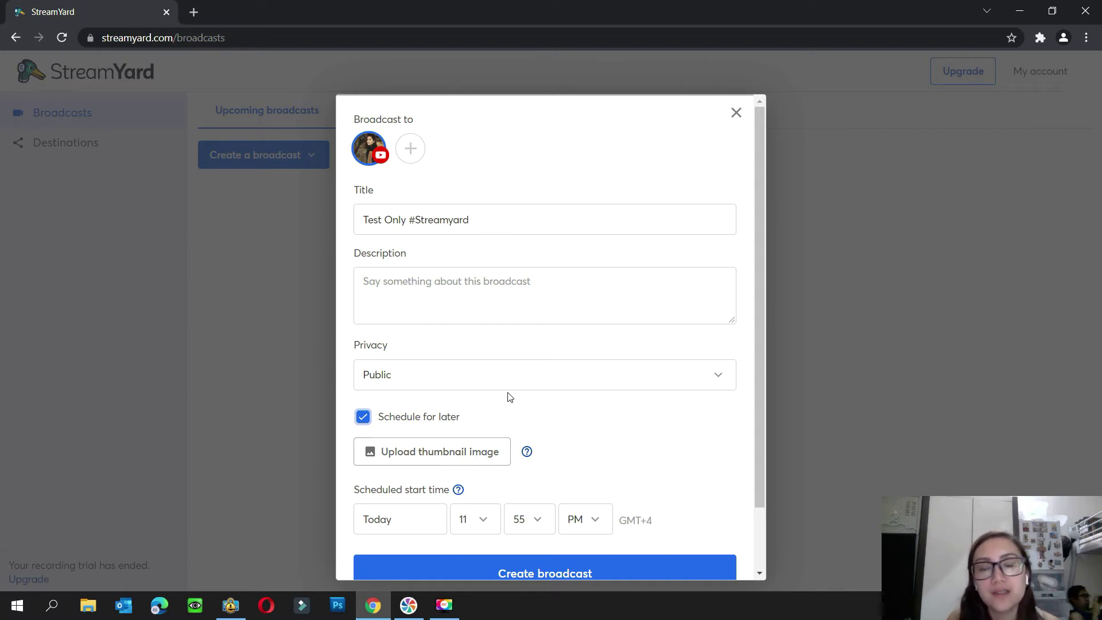
left_click(442, 457)
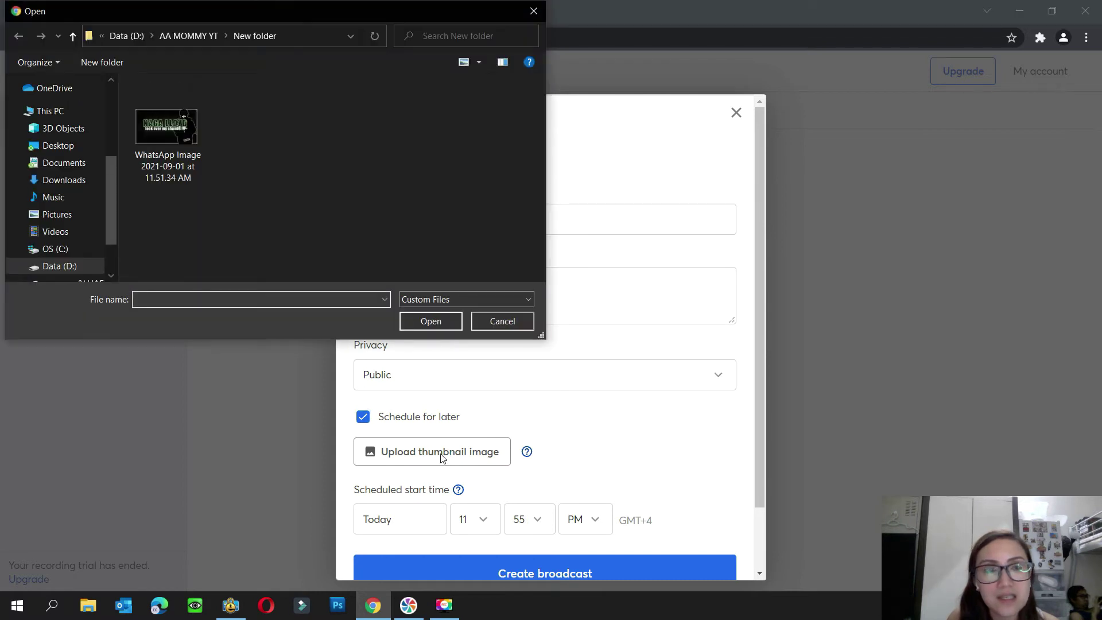
left_click(175, 139)
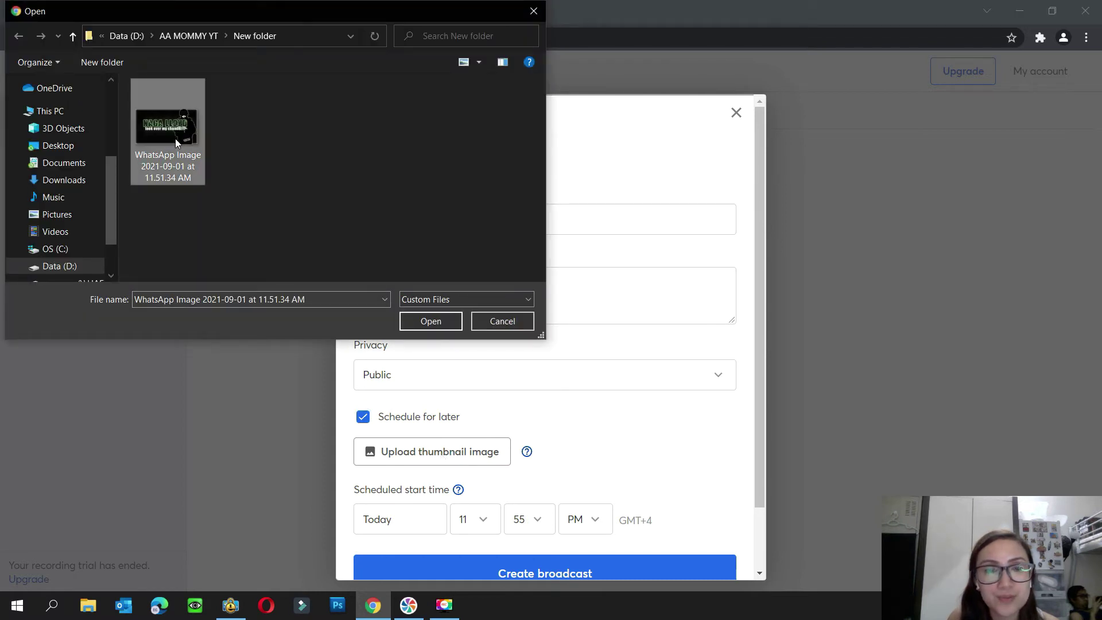
left_click(436, 325)
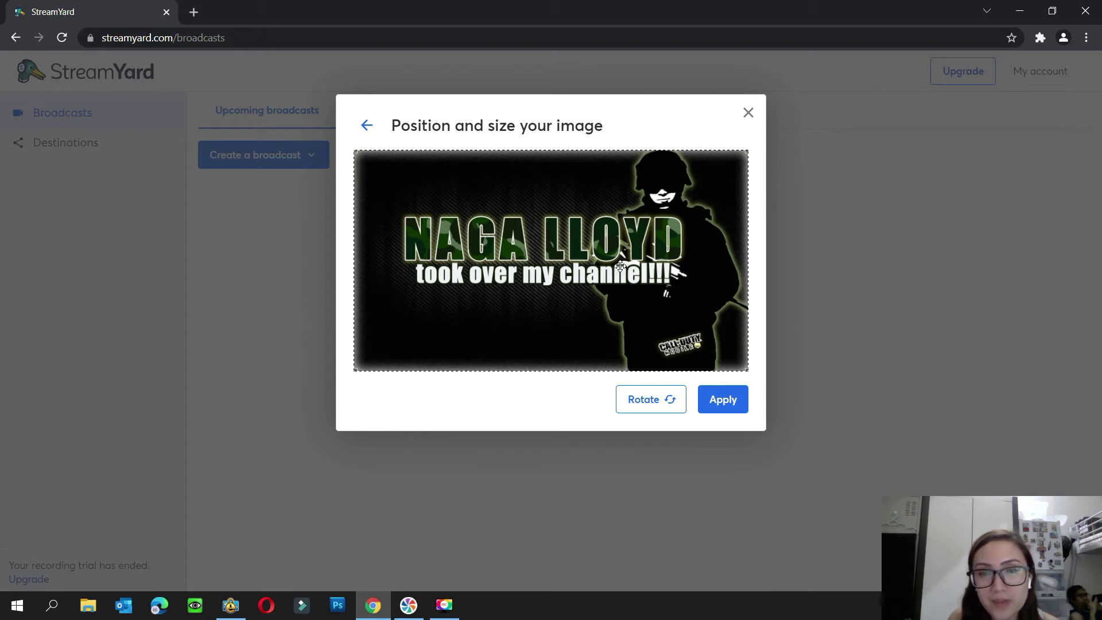
left_click(737, 404)
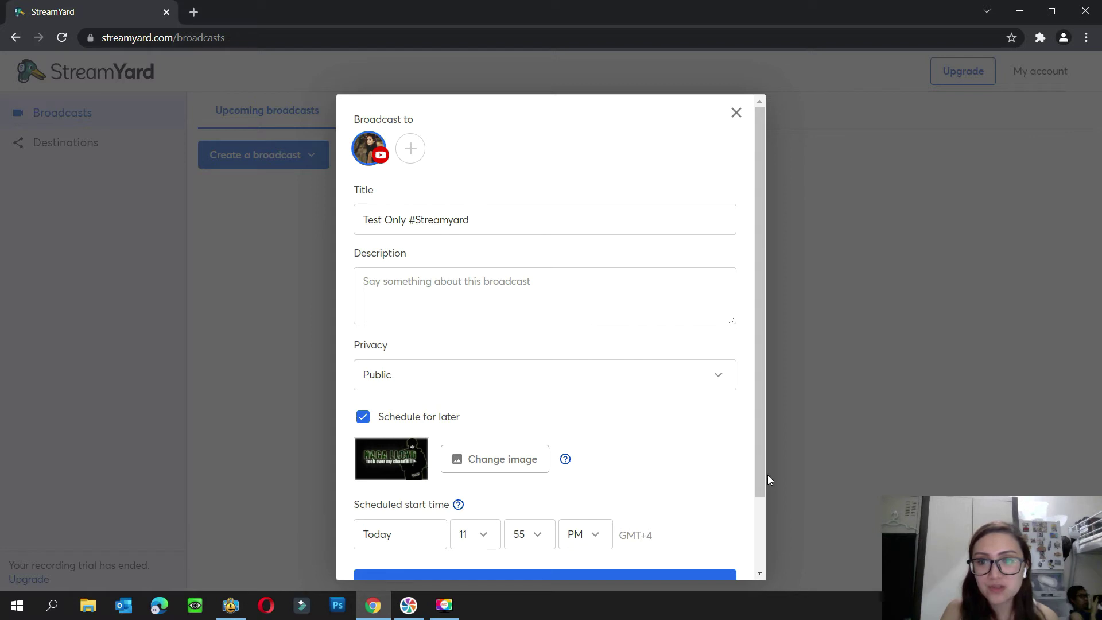
mouse_move(759, 474)
left_mouse_down()
mouse_move(753, 561)
mouse_move(756, 455)
left_mouse_up()
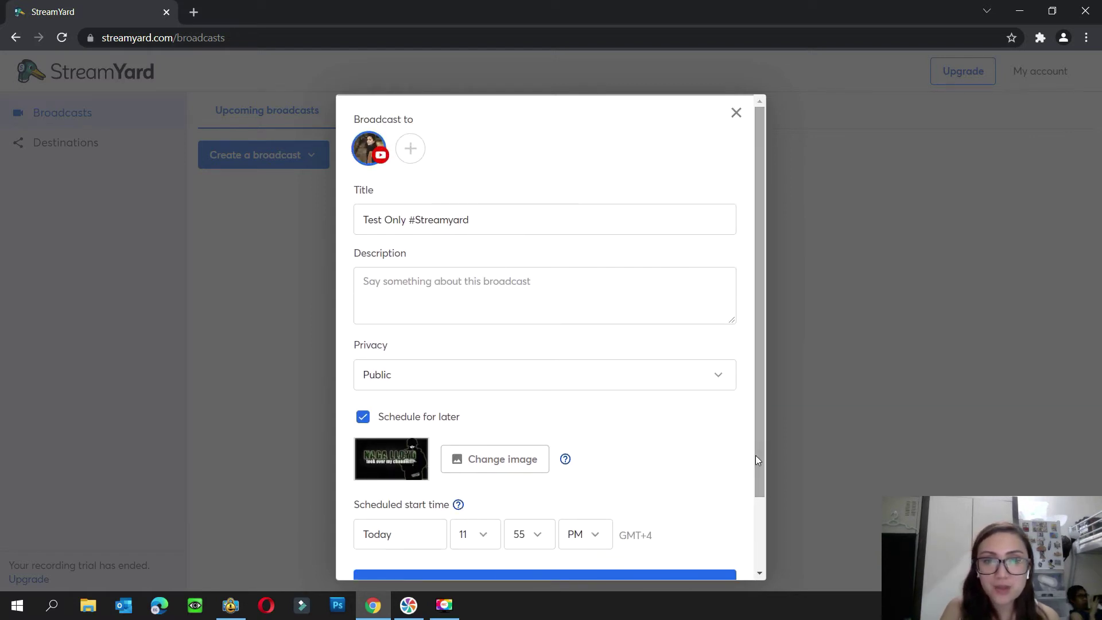
left_click(363, 417)
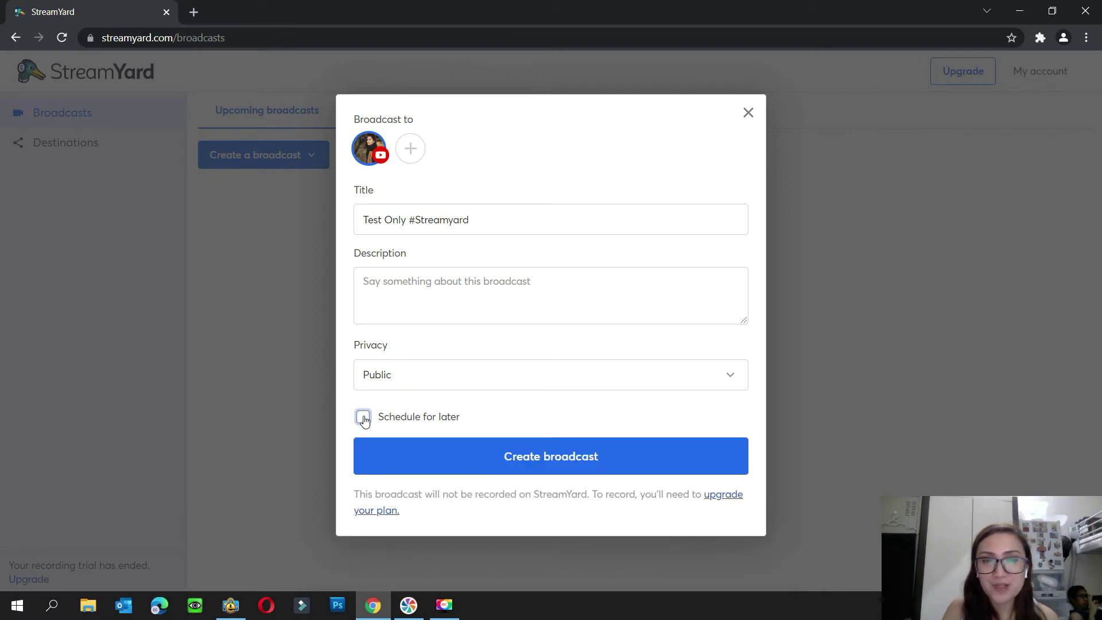
Create the broadcast and enter its studio with the microphone unmuted and the camera turned on
left_click(555, 459)
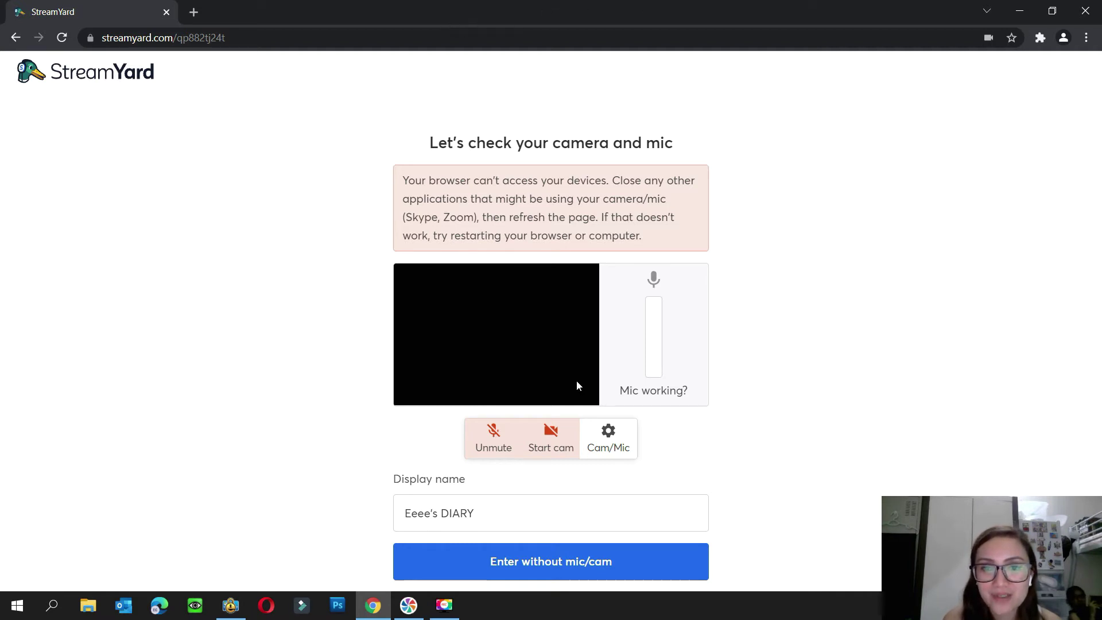
left_click(491, 443)
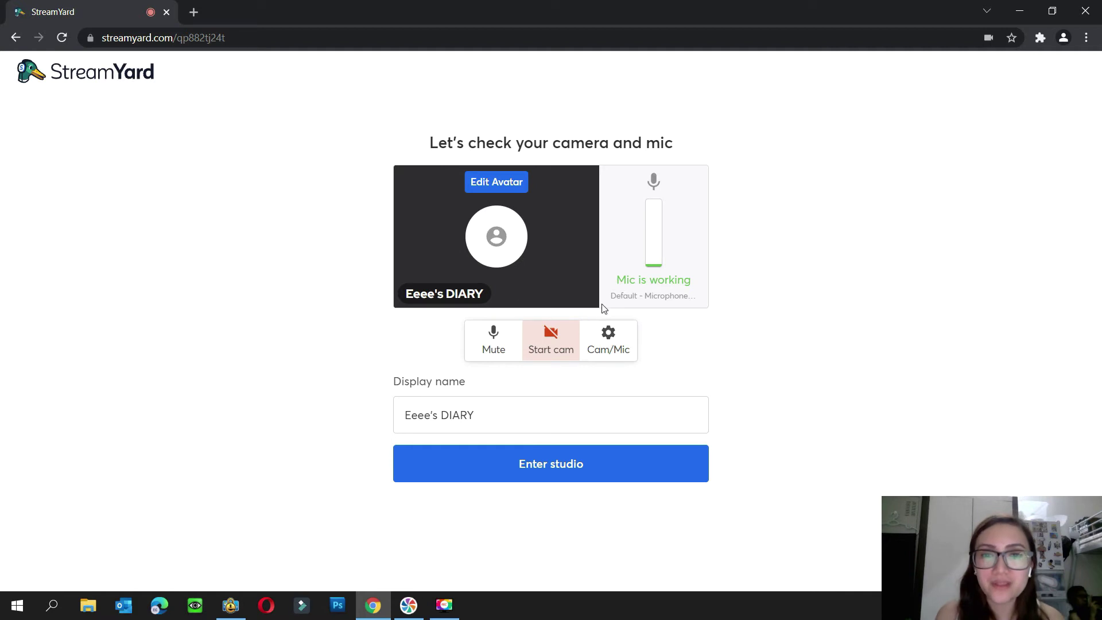
left_click(557, 343)
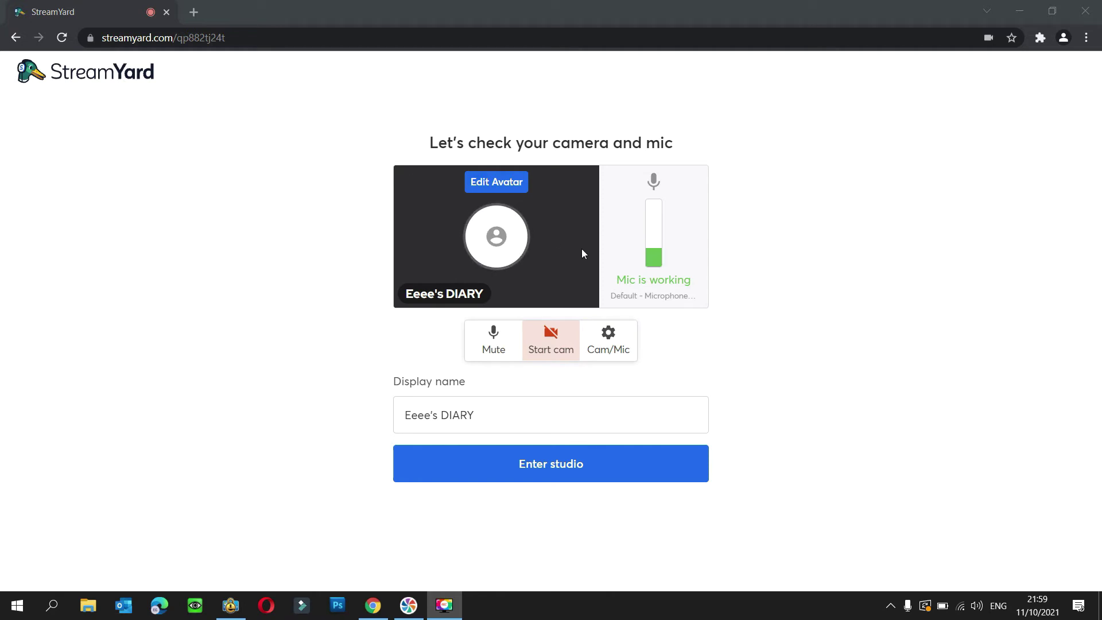
left_click(551, 334)
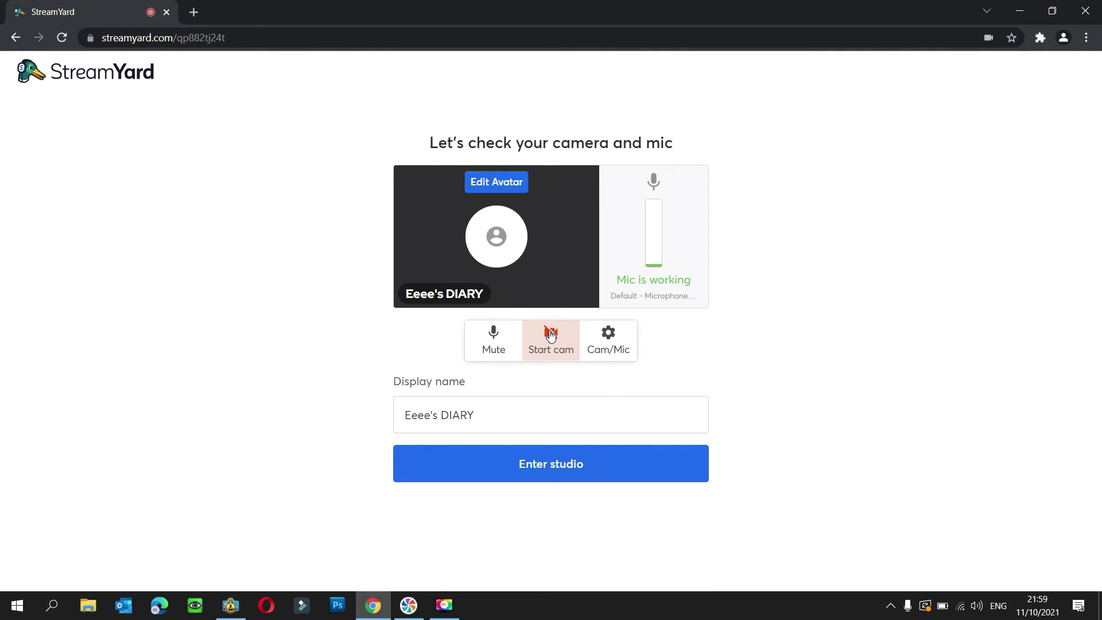
left_click(551, 334)
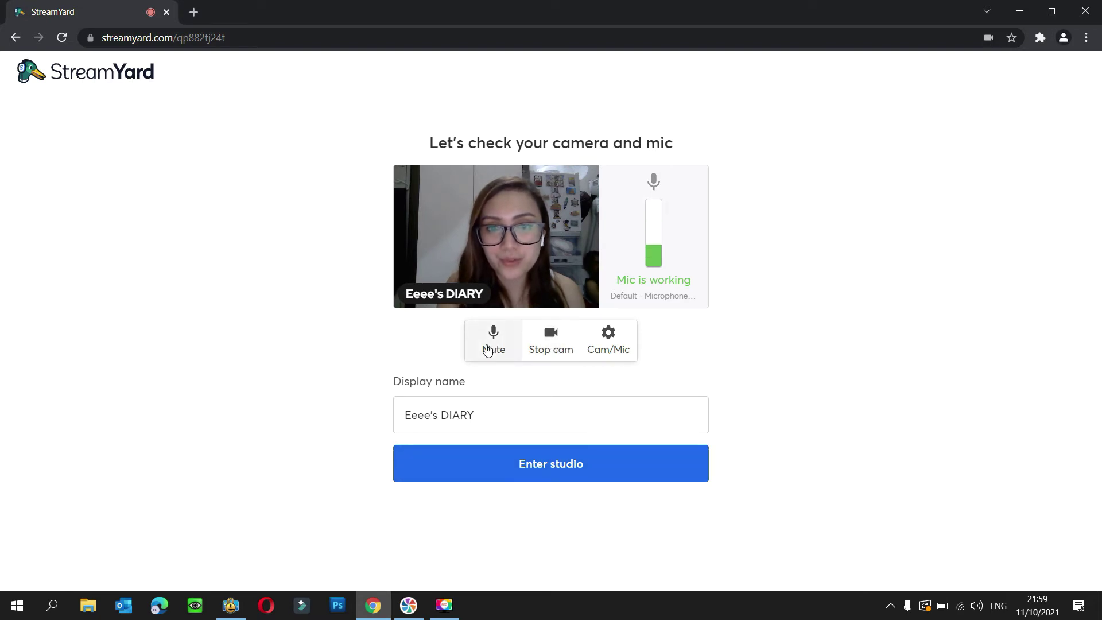
left_click(553, 472)
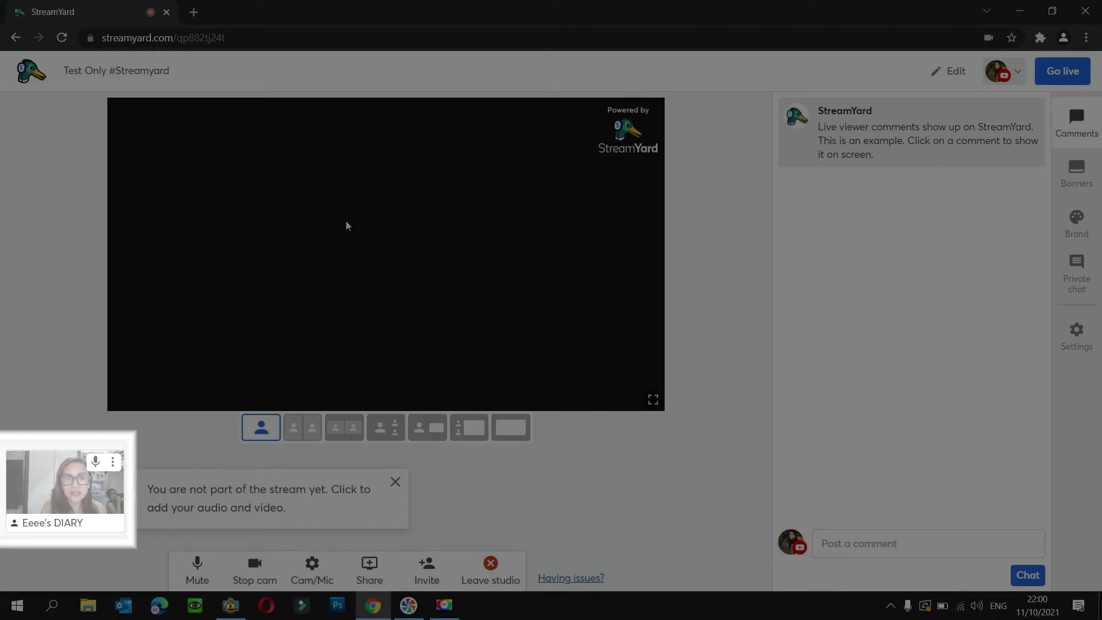
Add the host camera to the stream, remove it again, and dismiss the audio-removal tip so it is not shown again
mouse_move(55, 503)
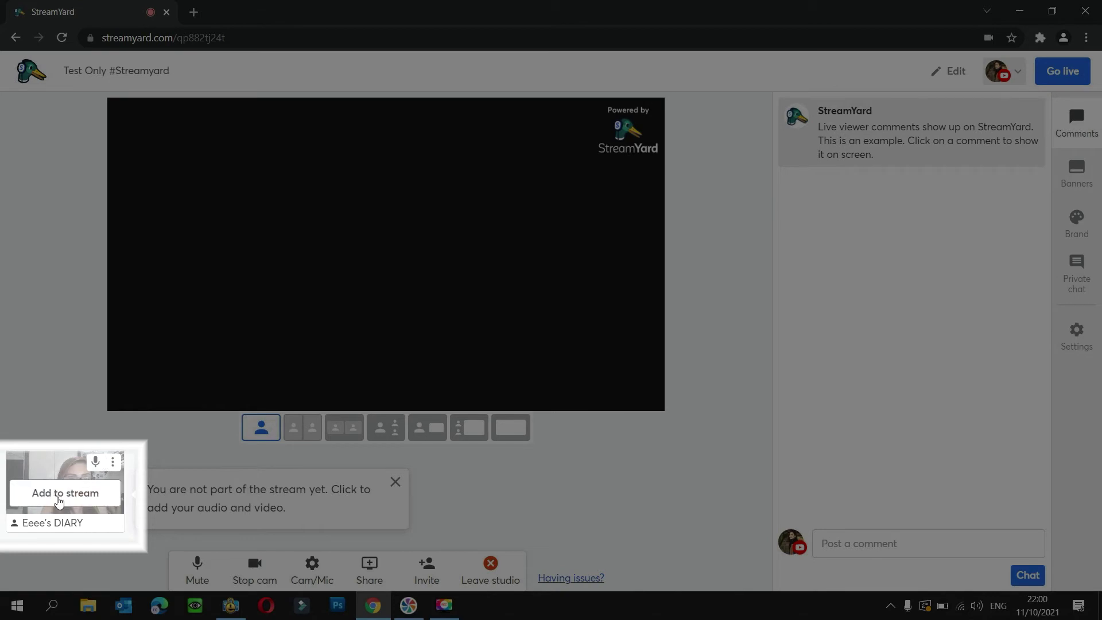
left_click(61, 505)
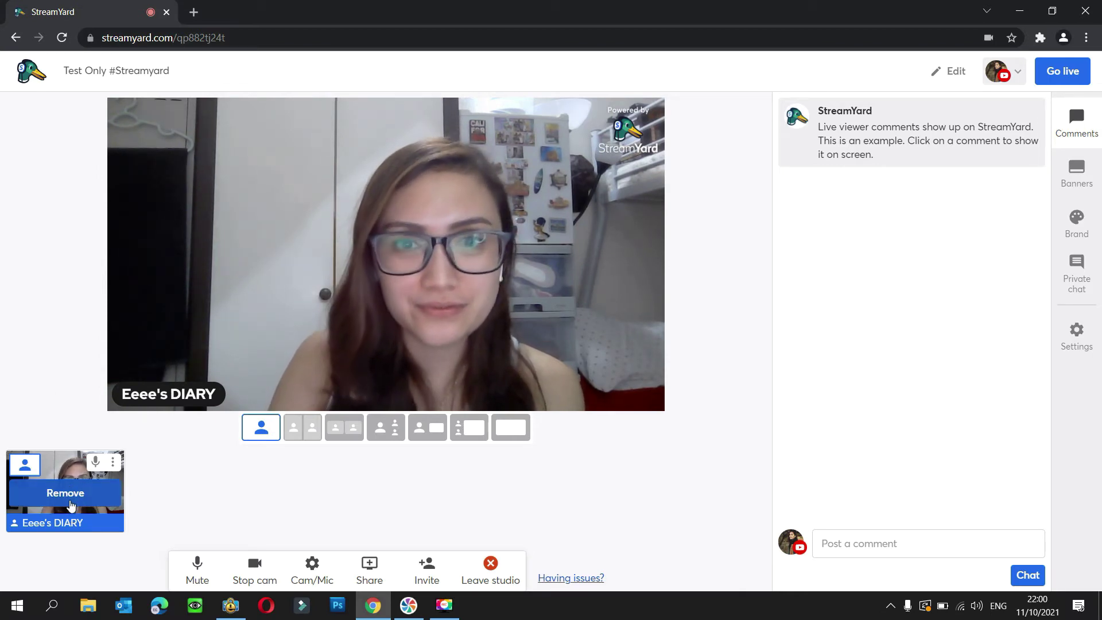
left_click(65, 494)
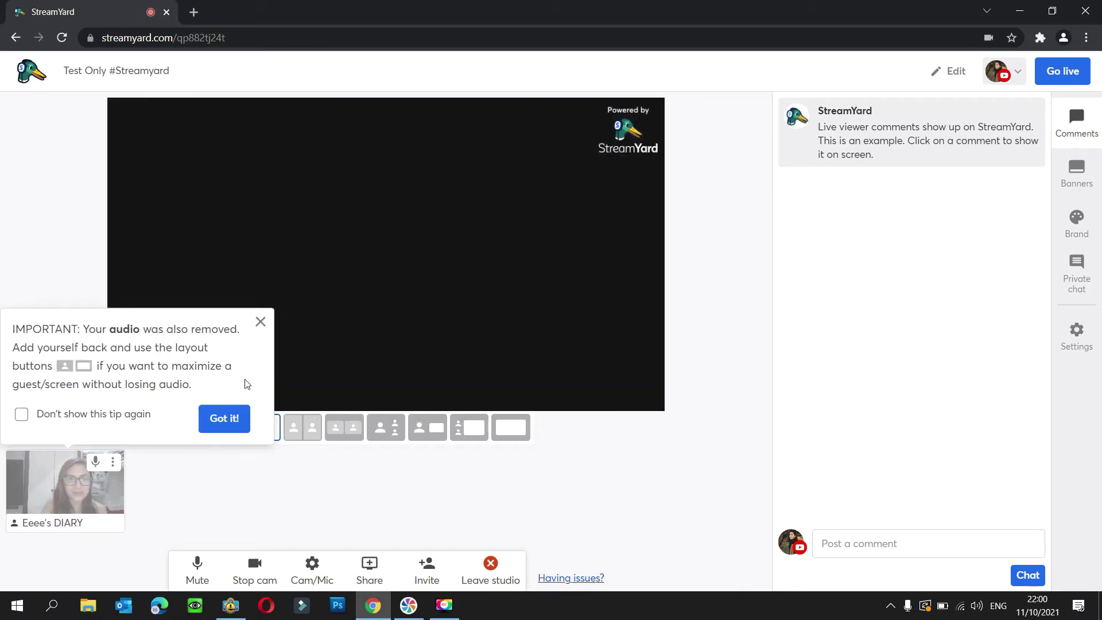
left_click(123, 419)
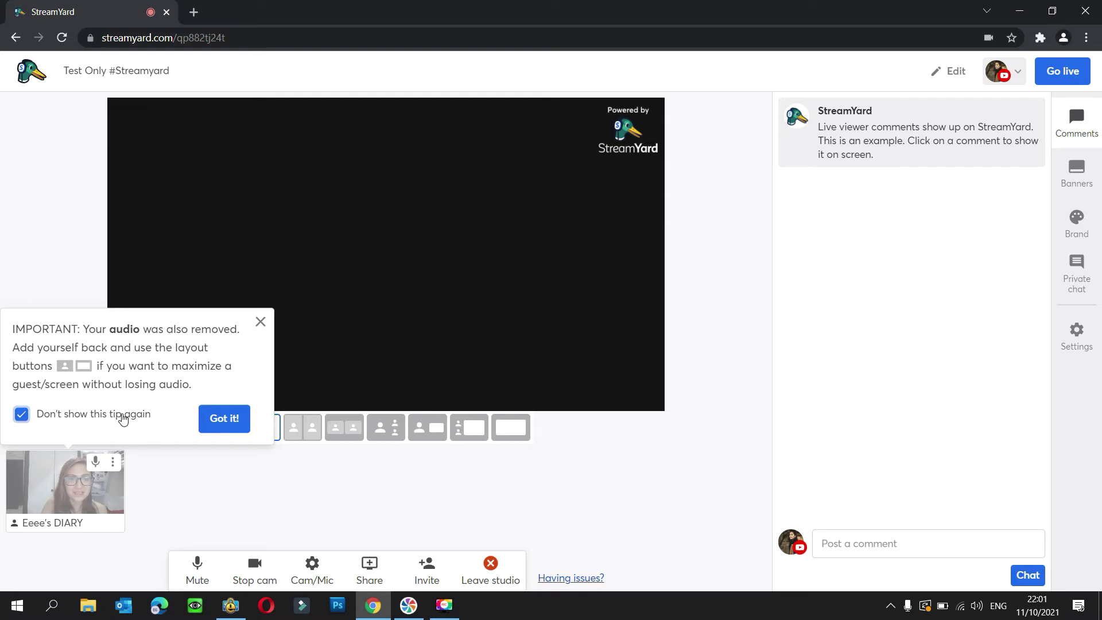
left_click(233, 419)
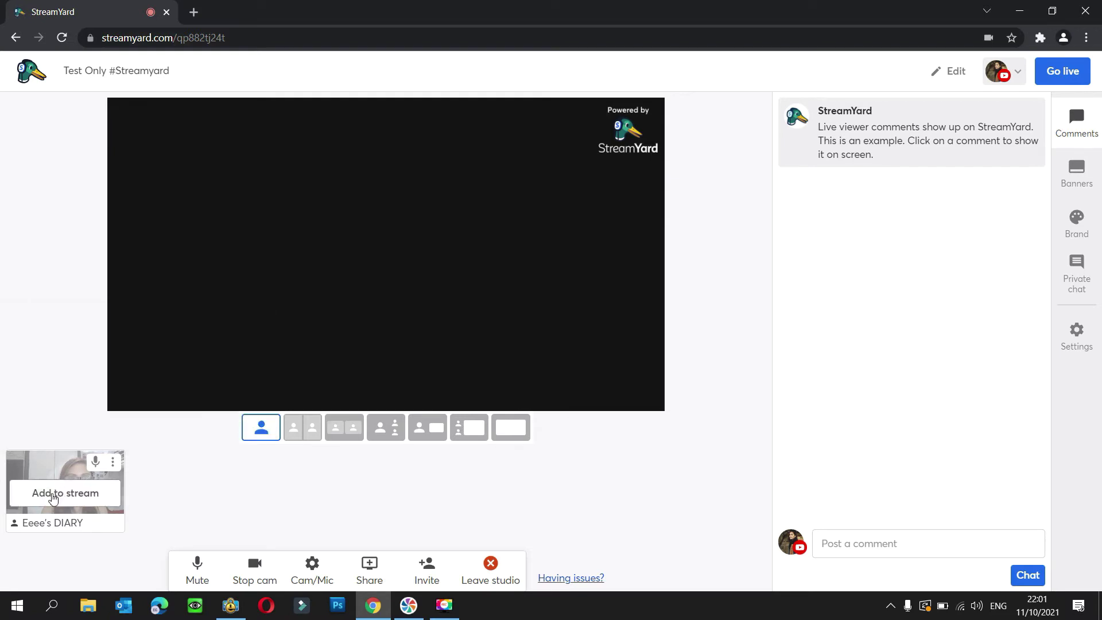
Put the host camera back on the stream, toggling it off and on once
left_click(53, 493)
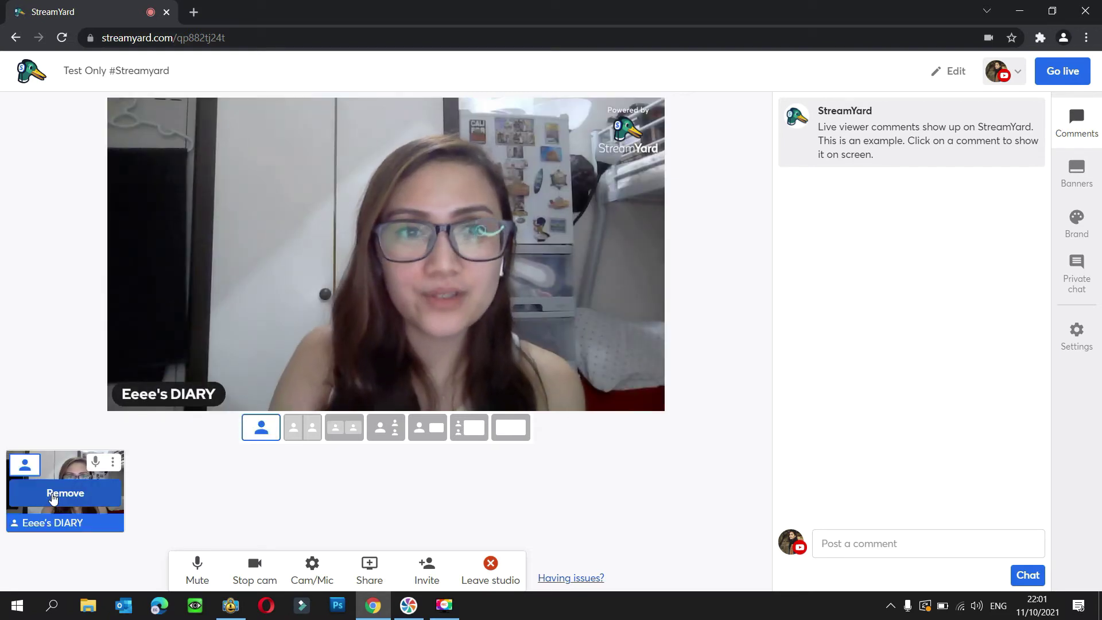
left_click(54, 493)
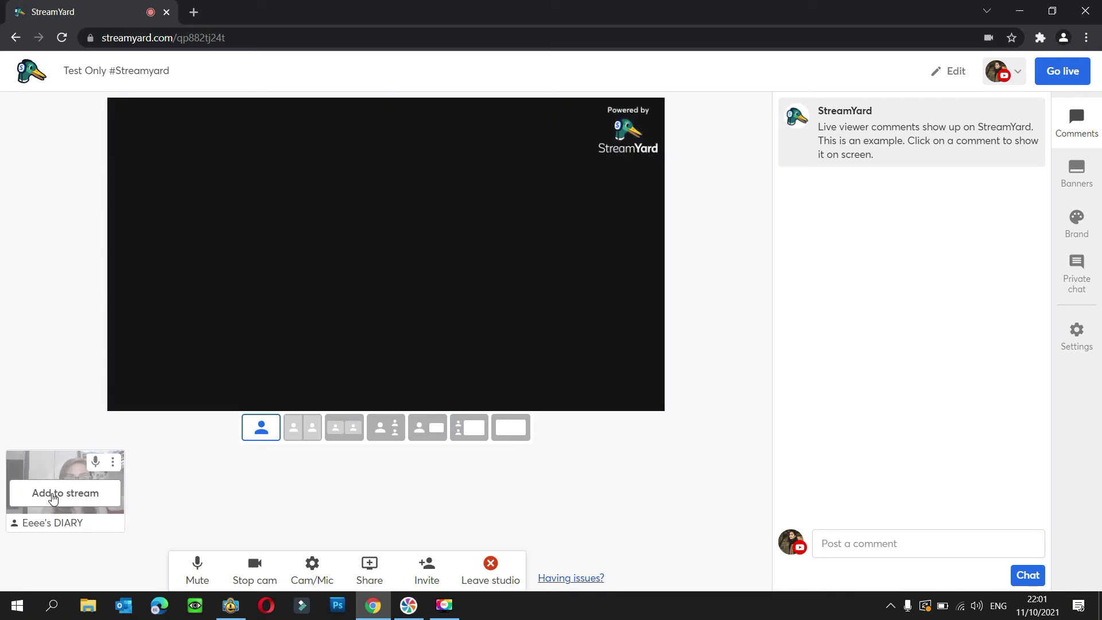
left_click(53, 495)
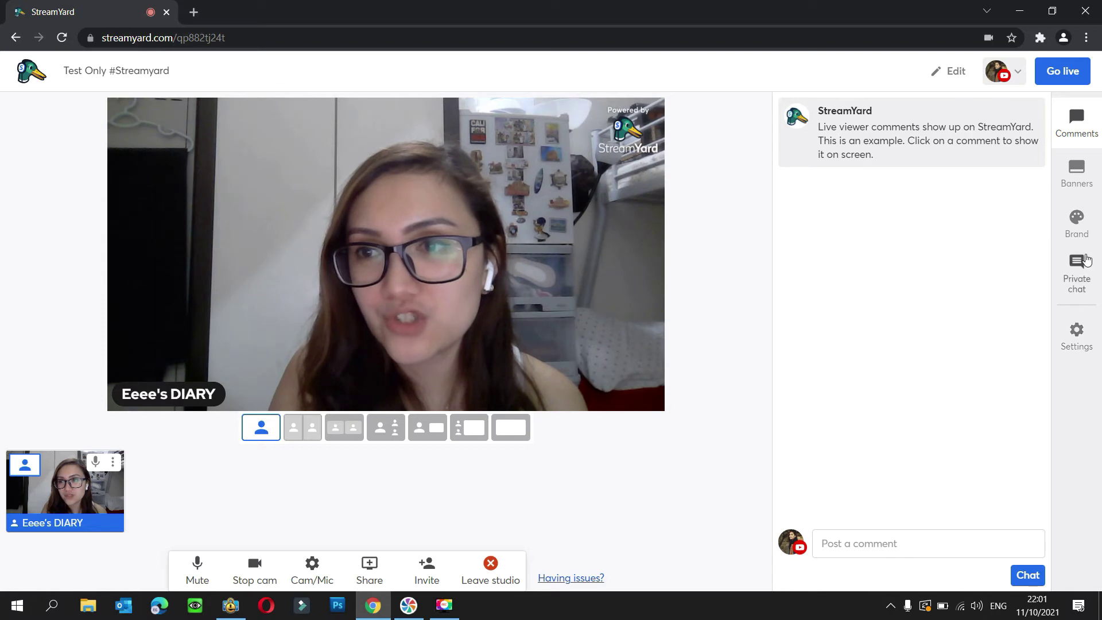
Try showing the example ticker banner "Welcome to my LS! Have a great time!" on the stream and hide it again
left_click(1076, 172)
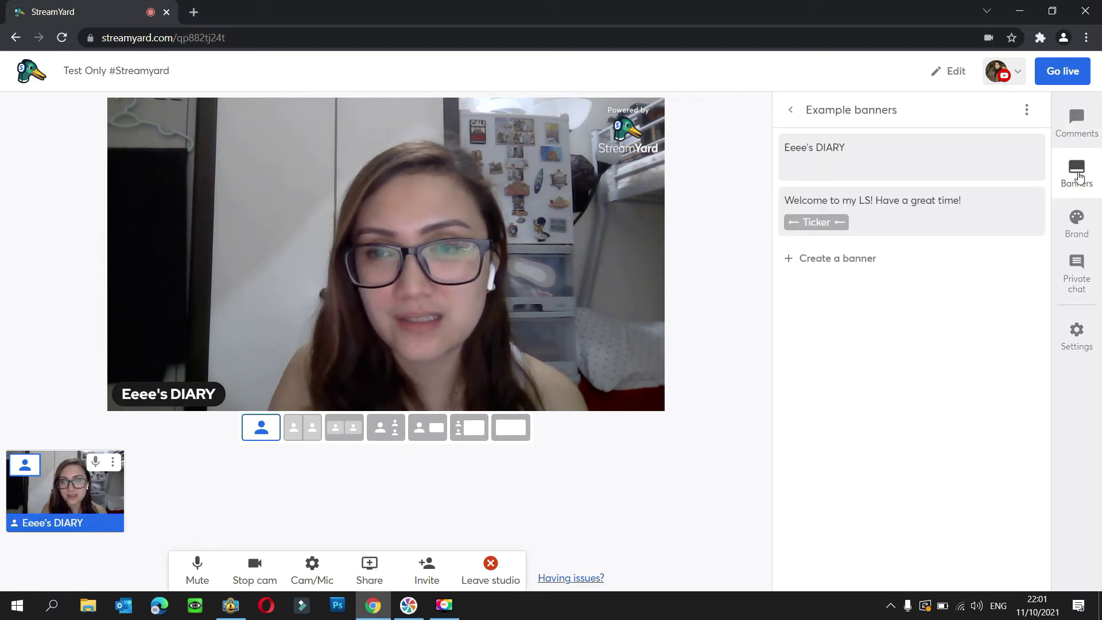
mouse_move(950, 184)
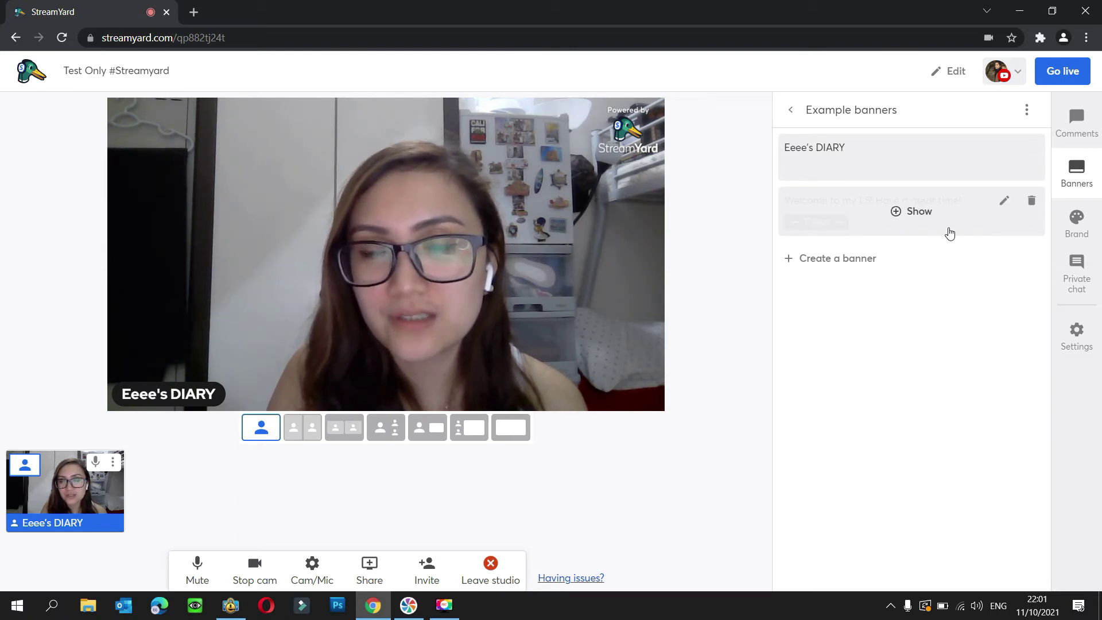
left_click(916, 213)
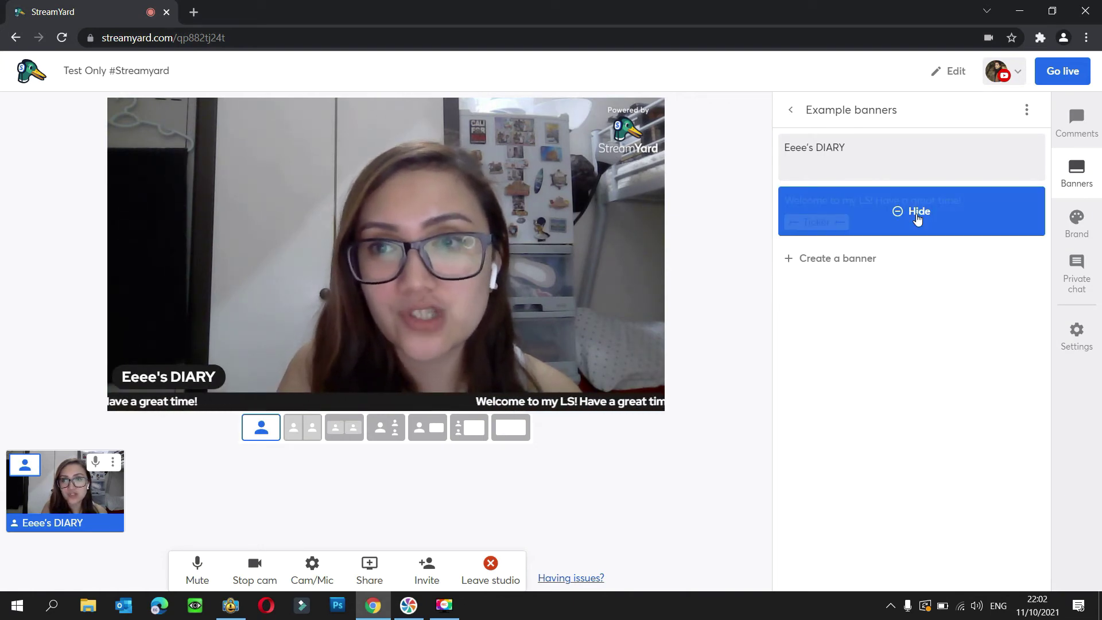
left_click(917, 213)
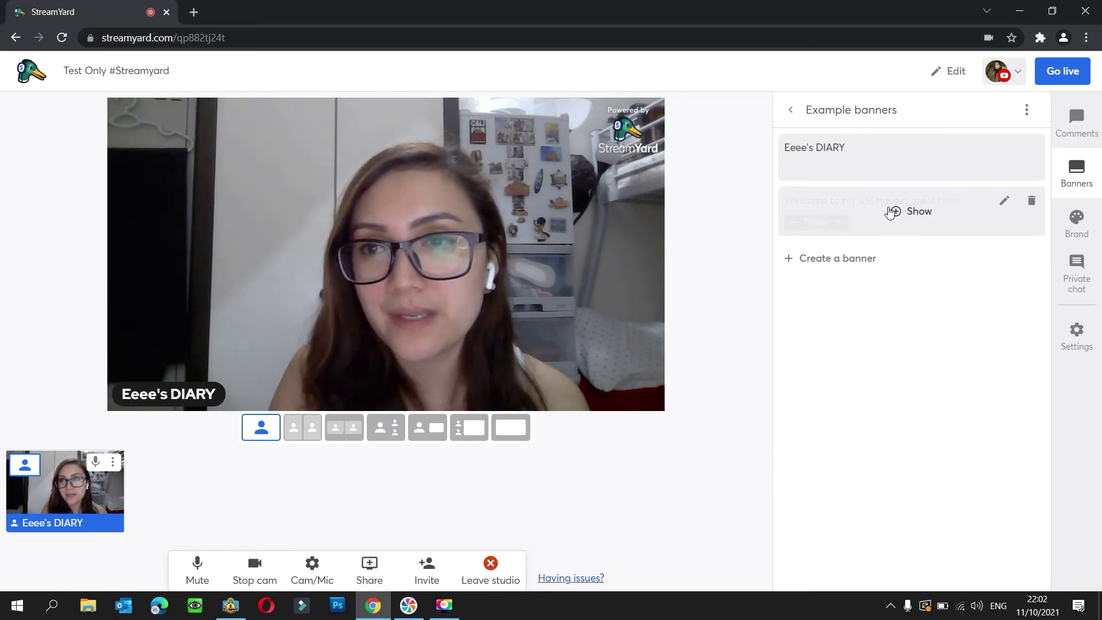
Change the ticker banner's text to "Thank you for coming! Enjoy & Have fun!" and save it
left_click(1004, 201)
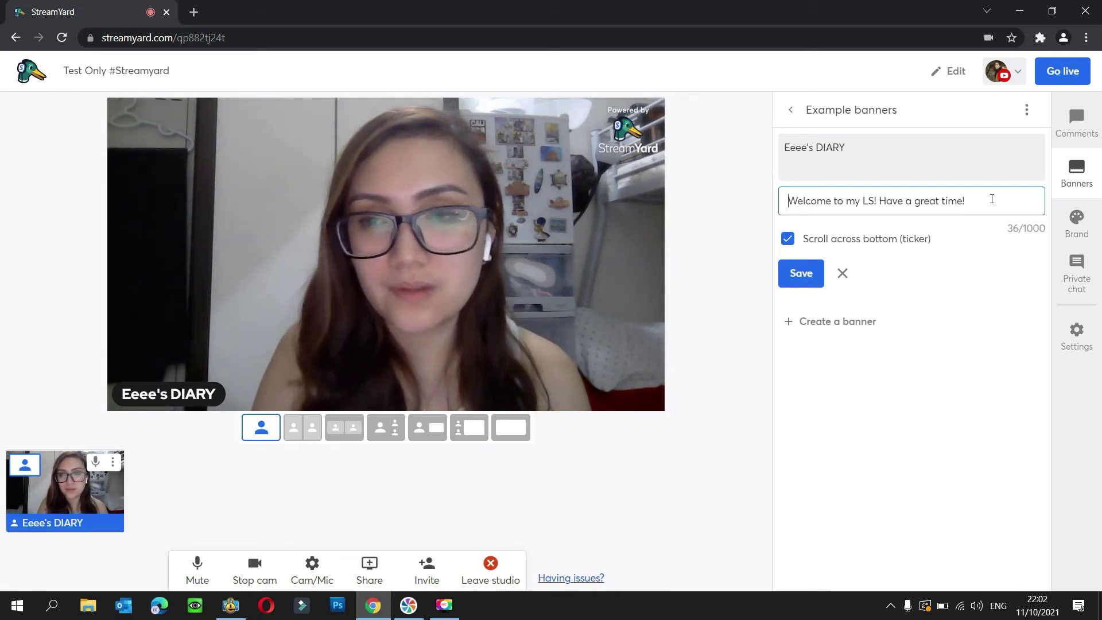
key("ctrl+a")
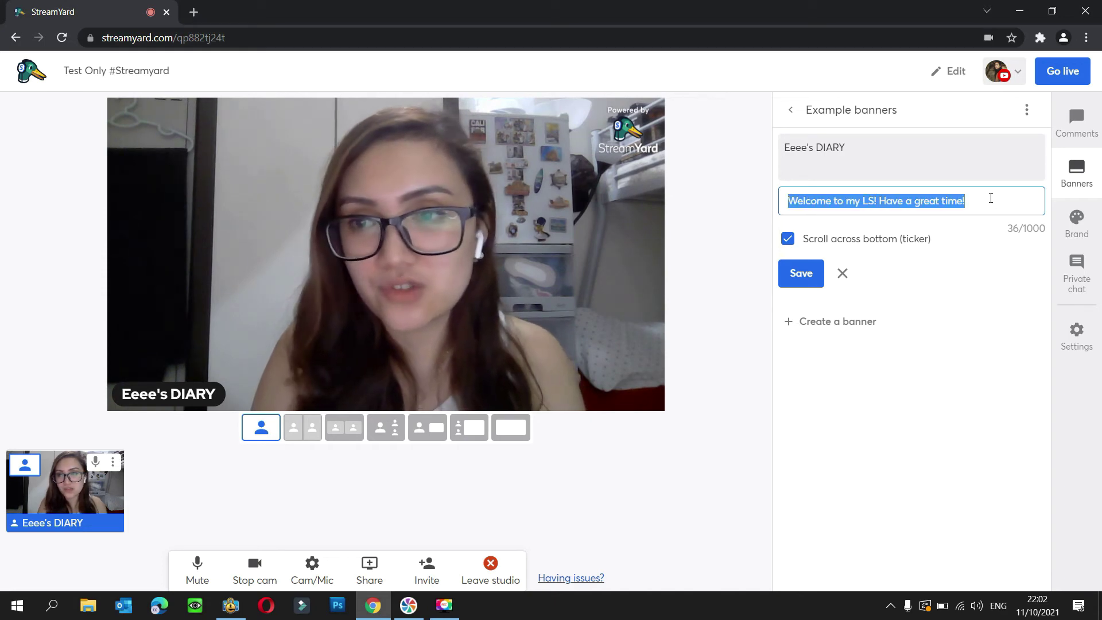
type("T")
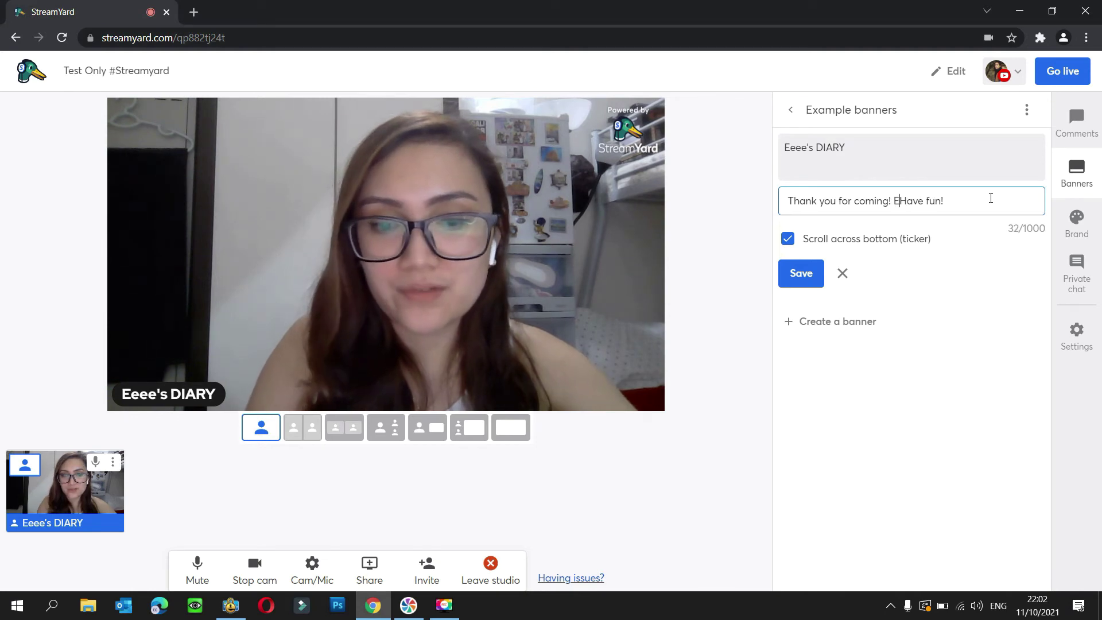
type("joy &")
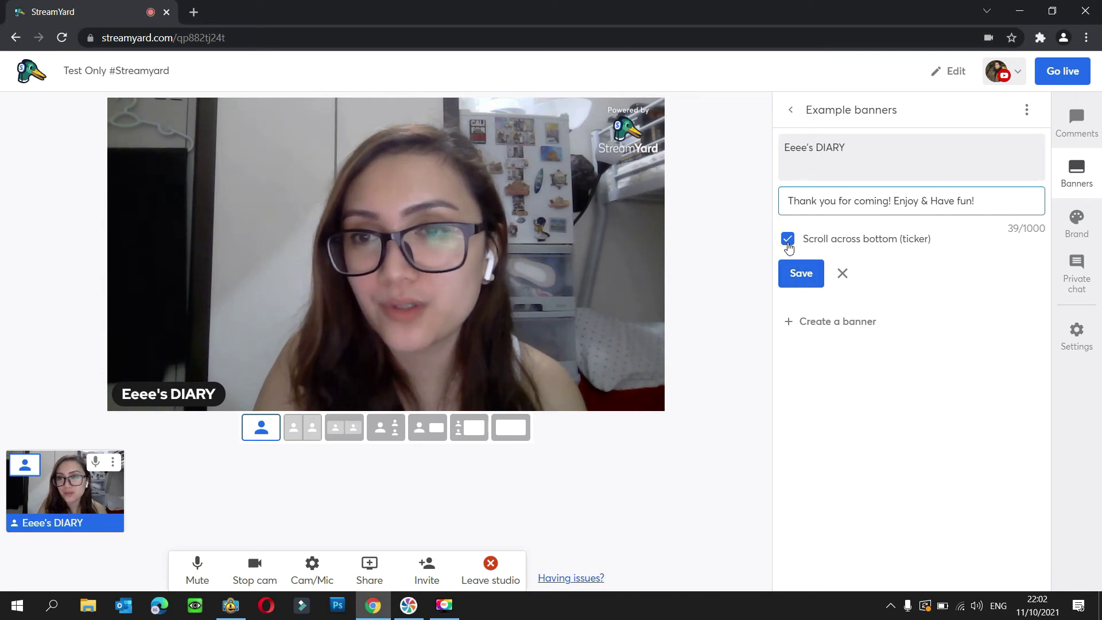
left_click(801, 273)
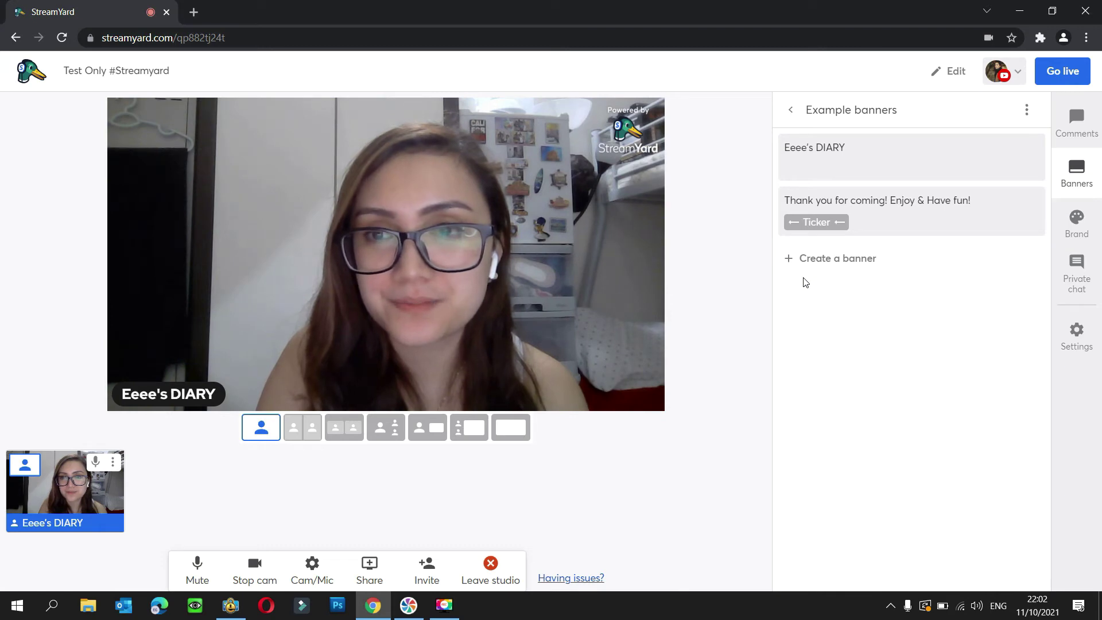
Preview the edited "Thank you for coming! Enjoy & Have fun!" ticker on the stream and hide it
mouse_move(917, 227)
left_click(917, 213)
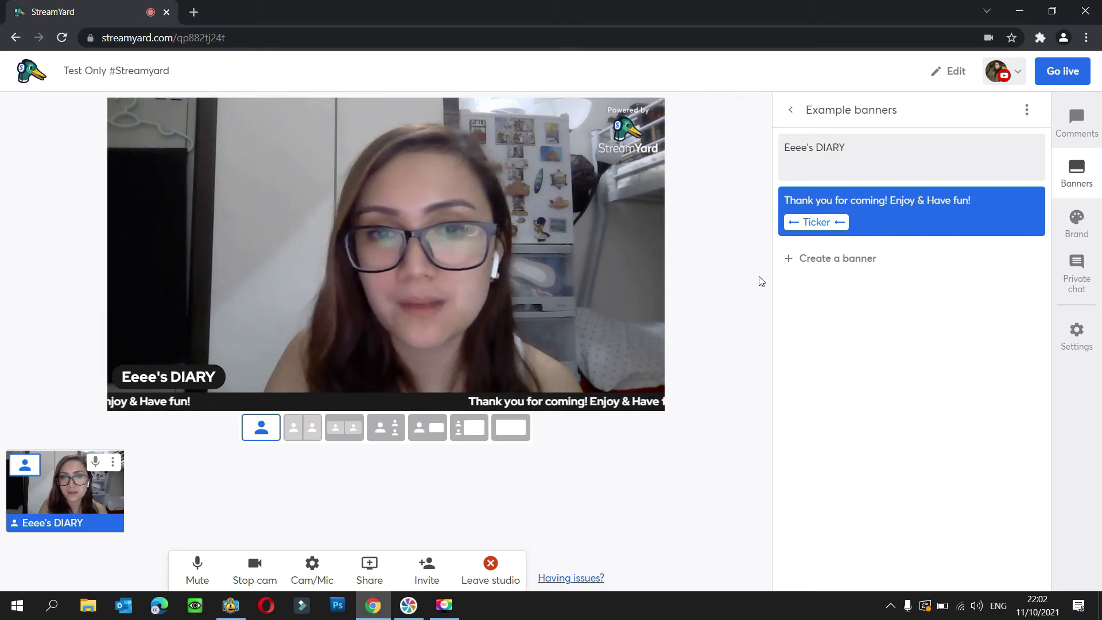
mouse_move(994, 217)
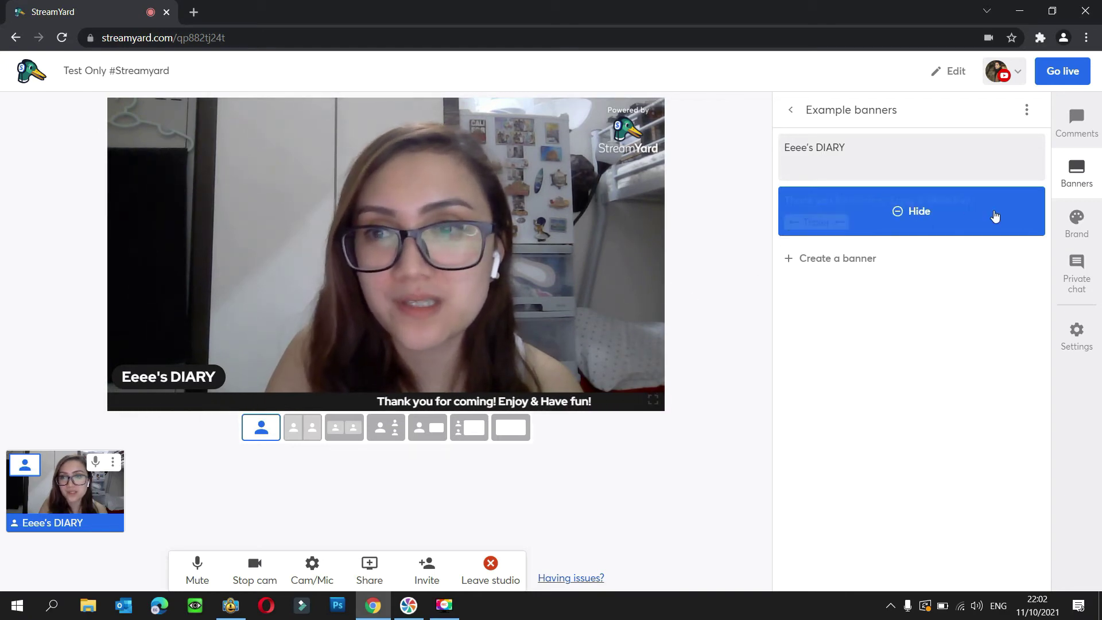
left_click(914, 217)
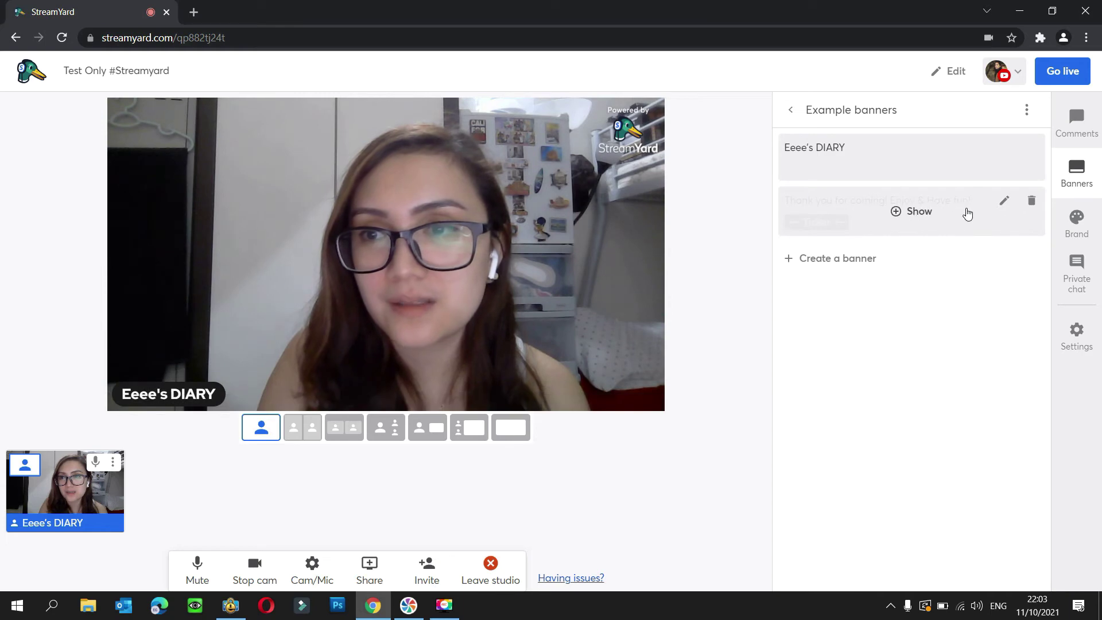
Turn off bottom scrolling for the "Thank you for coming!" banner and preview it as a static banner before hiding it
left_click(1002, 201)
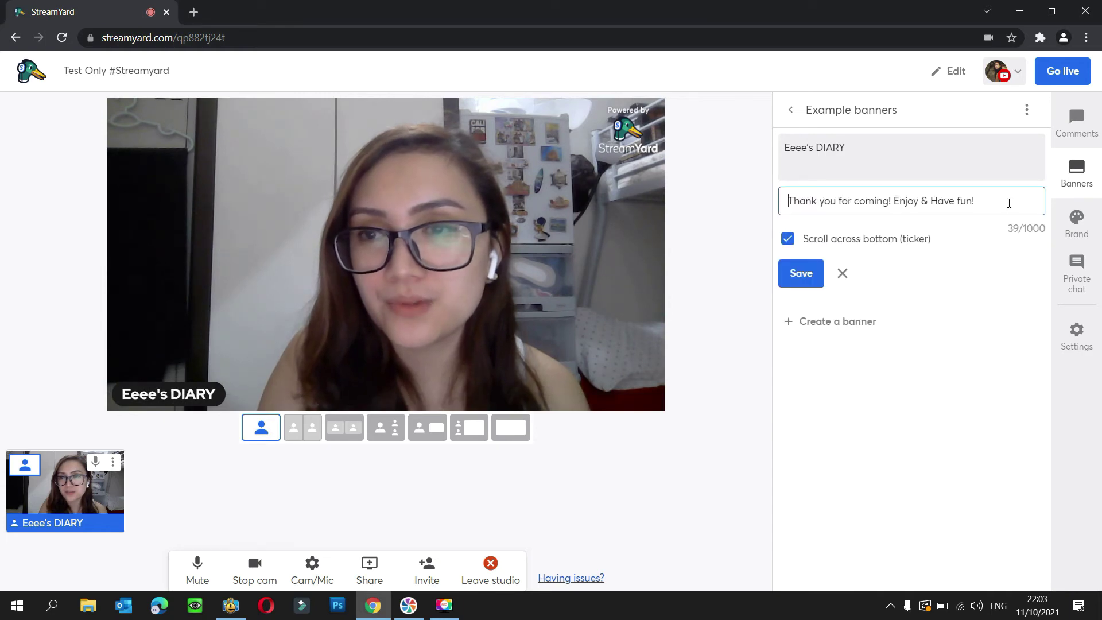
left_click(788, 239)
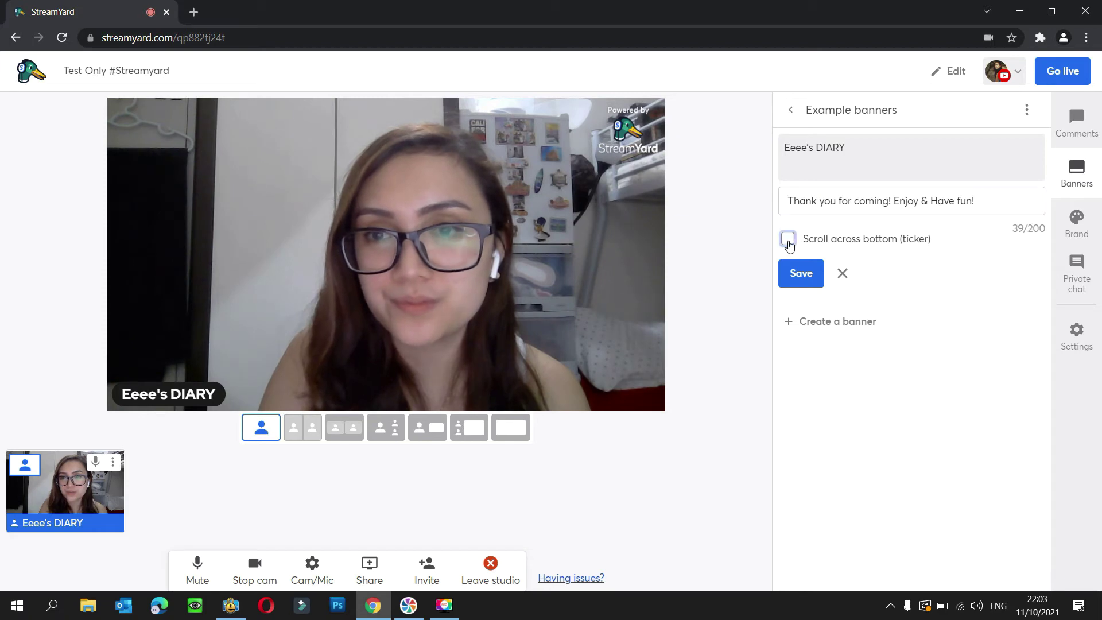
left_click(797, 272)
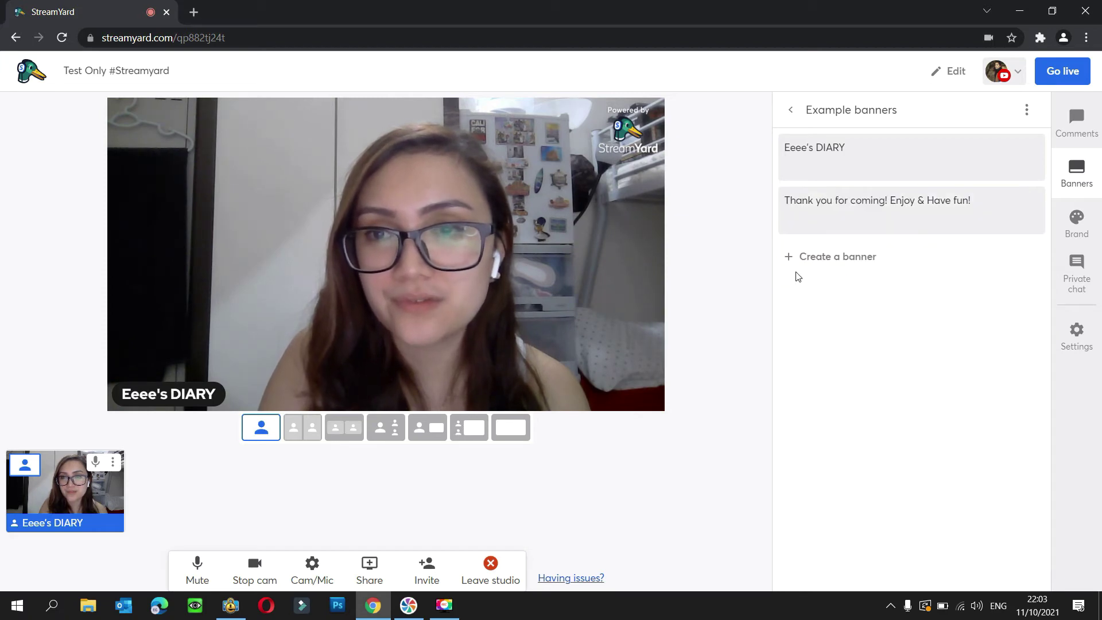
mouse_move(913, 217)
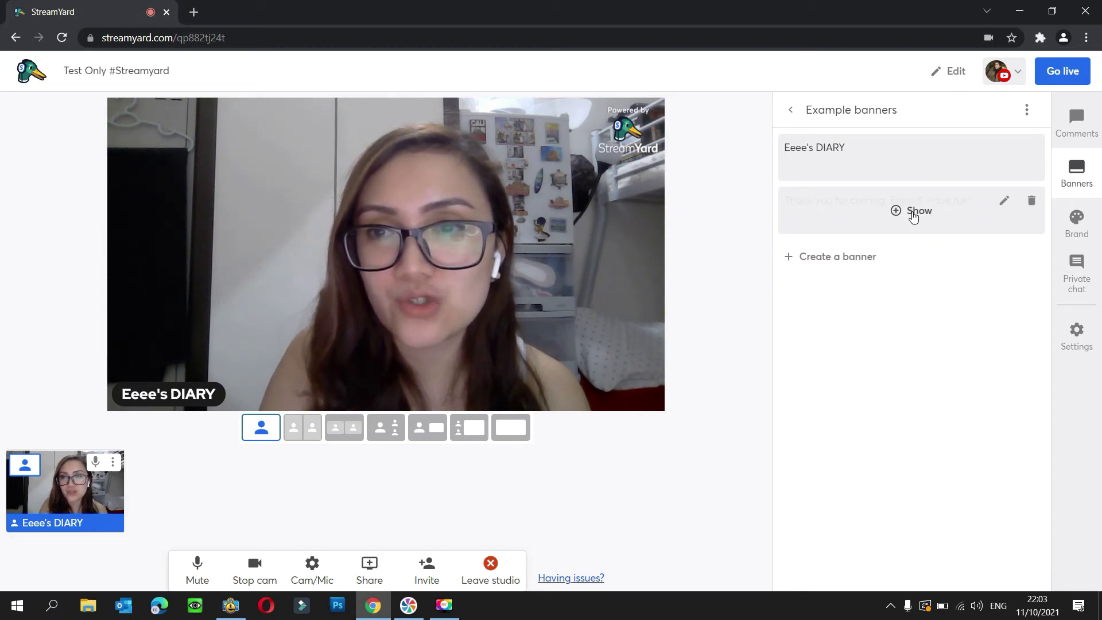
left_click(913, 216)
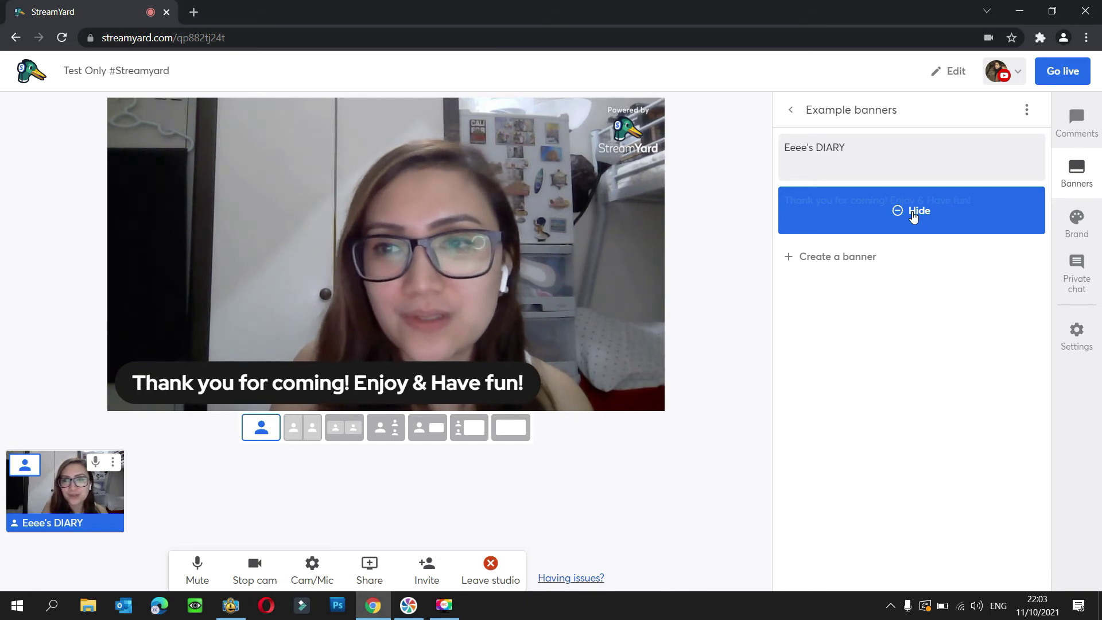
left_click(915, 213)
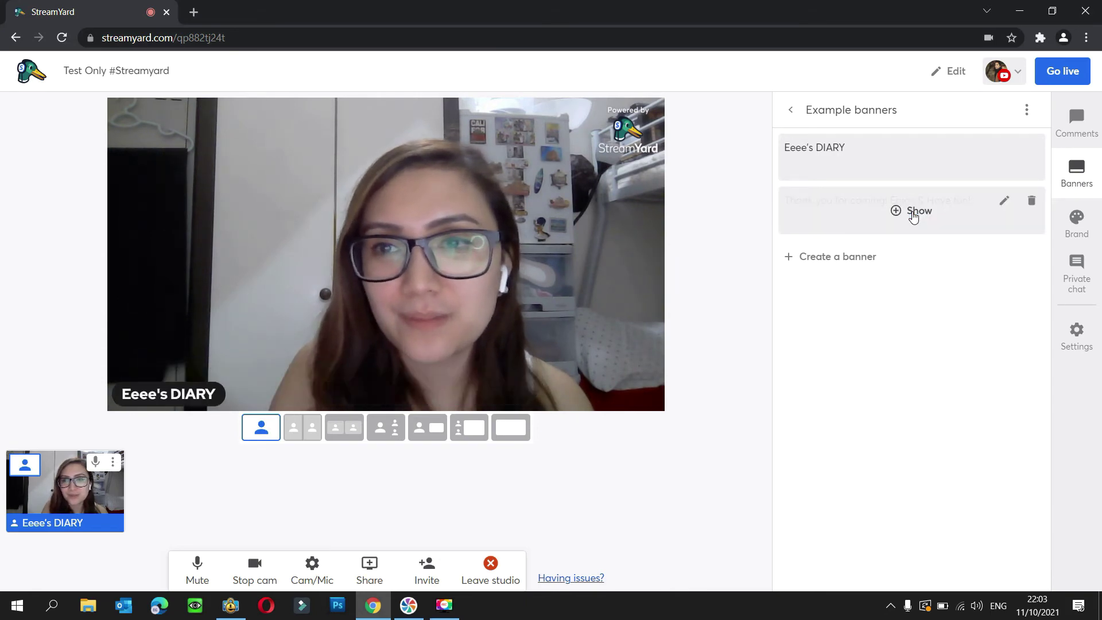
Make the "Thank you for coming!" banner a scrolling ticker again and show it on the stream
left_click(1004, 201)
left_click(866, 244)
left_click(795, 276)
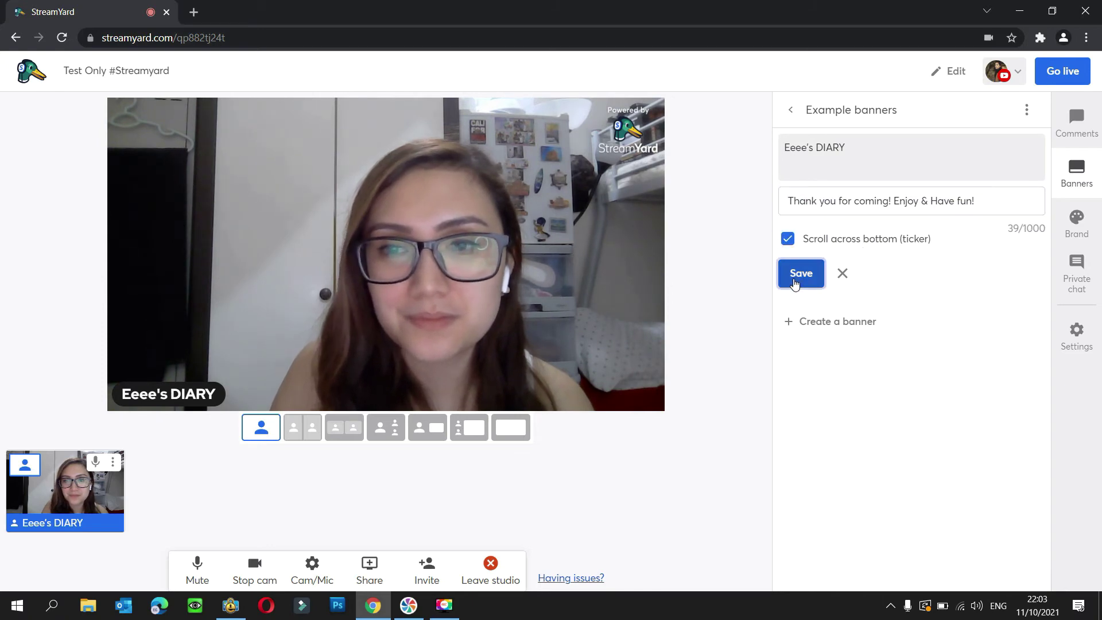
mouse_move(910, 216)
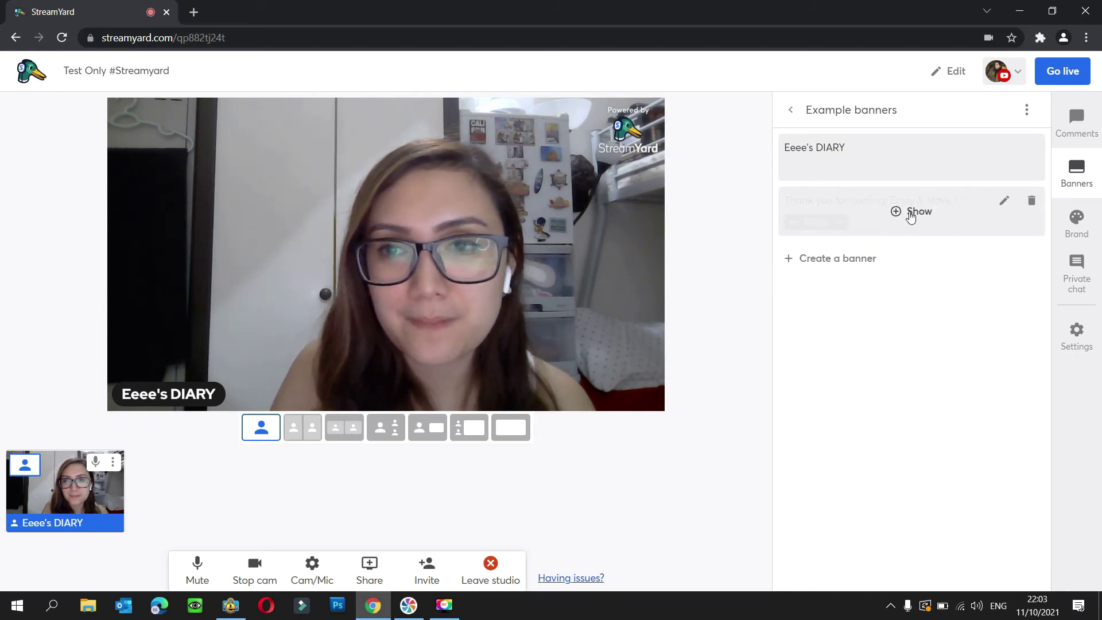
left_click(912, 211)
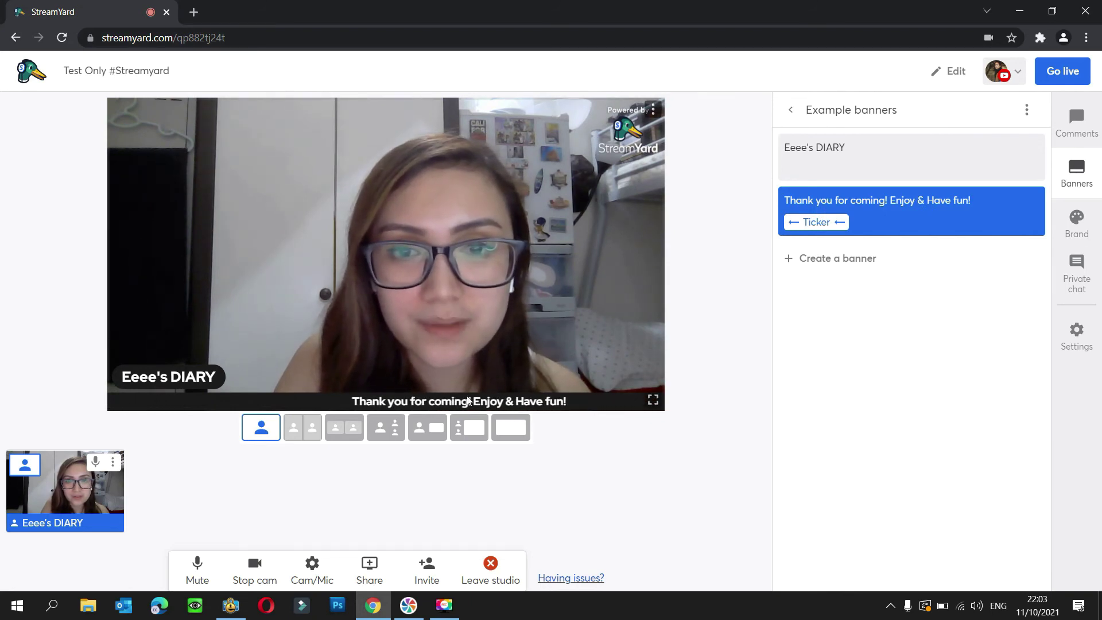
Try pink #e64e9b as the brand color and set it to red #ff0038
left_click(1081, 238)
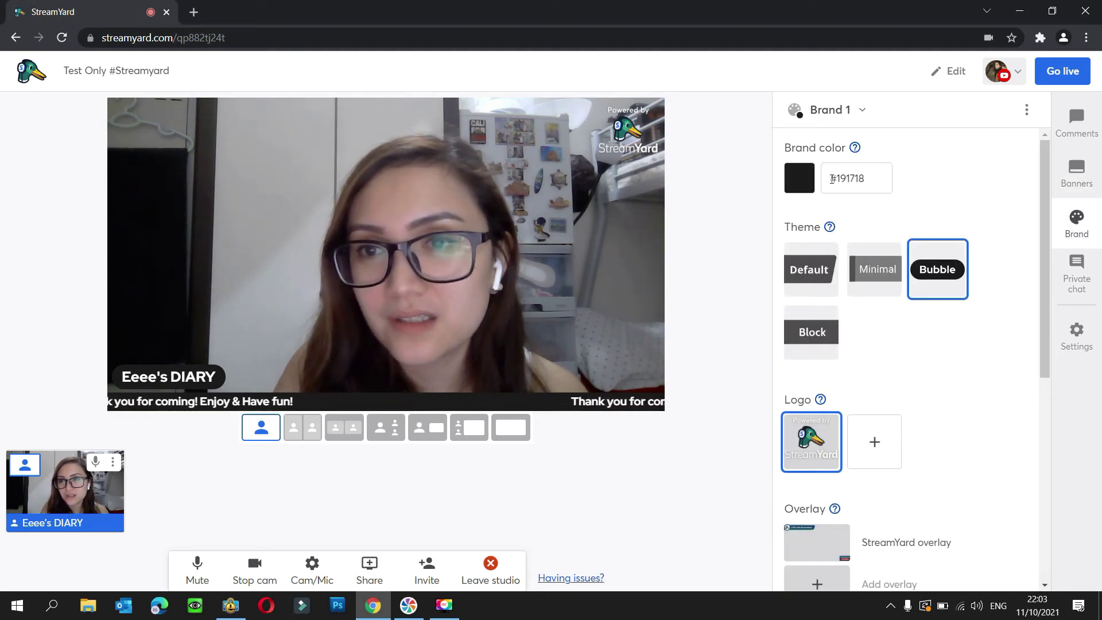
left_click(799, 178)
left_click(829, 248)
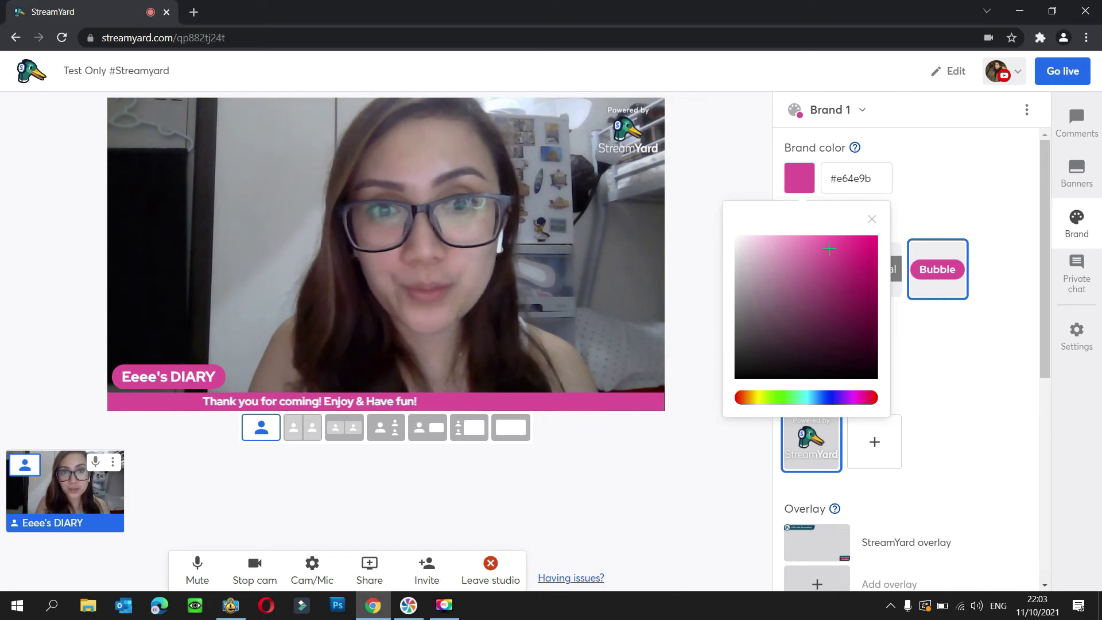
left_click(869, 400)
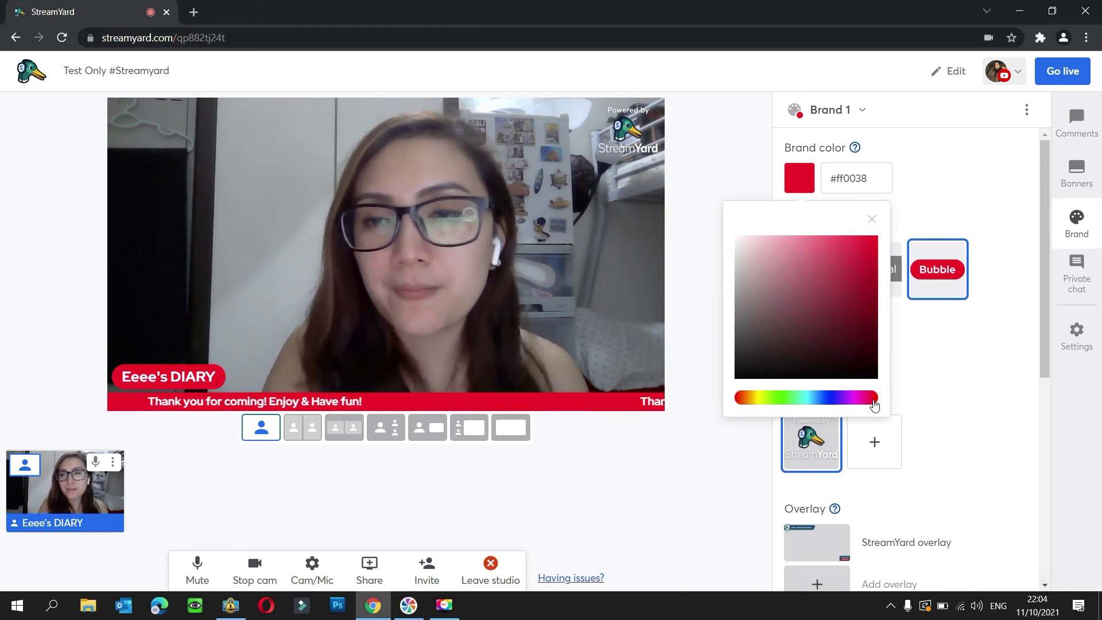
left_click(872, 222)
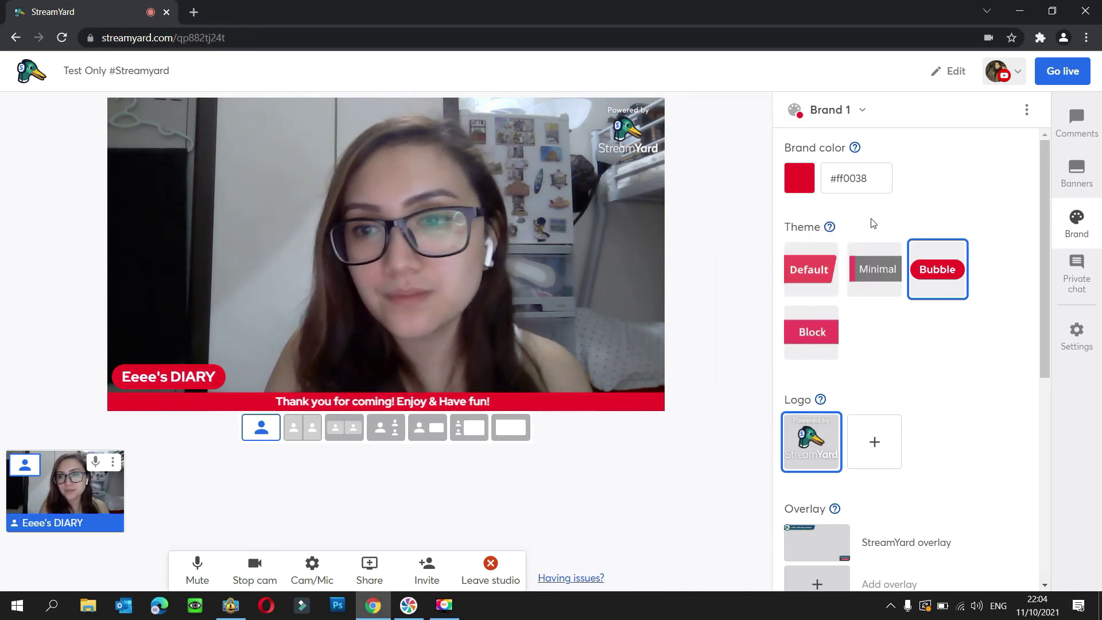
Try the Minimal theme for the stream's name tag and ticker, and choose the Default theme
left_click(883, 277)
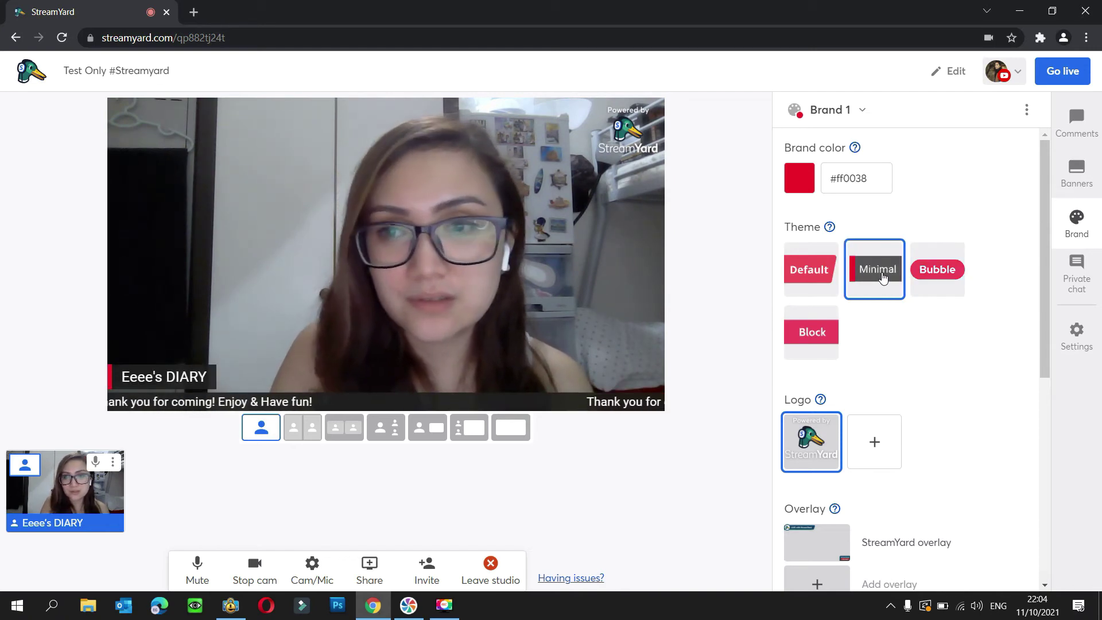
left_click(809, 283)
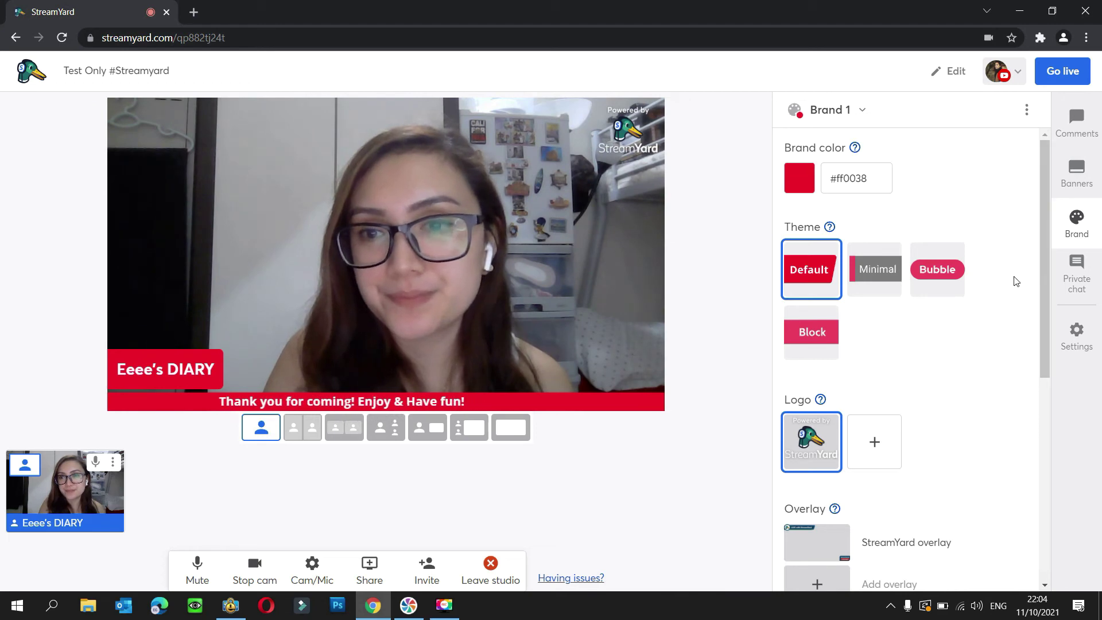
Play the 30-second Countdown video clip on the stream as a preview and hide it again
left_click_drag(1045, 284, 1036, 377)
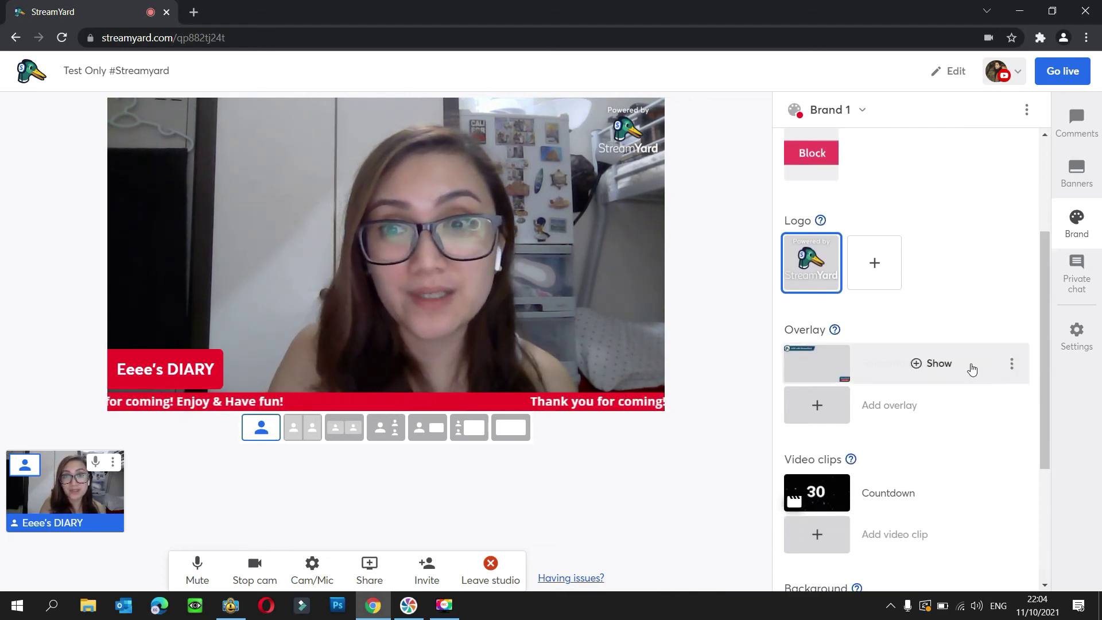
mouse_move(989, 337)
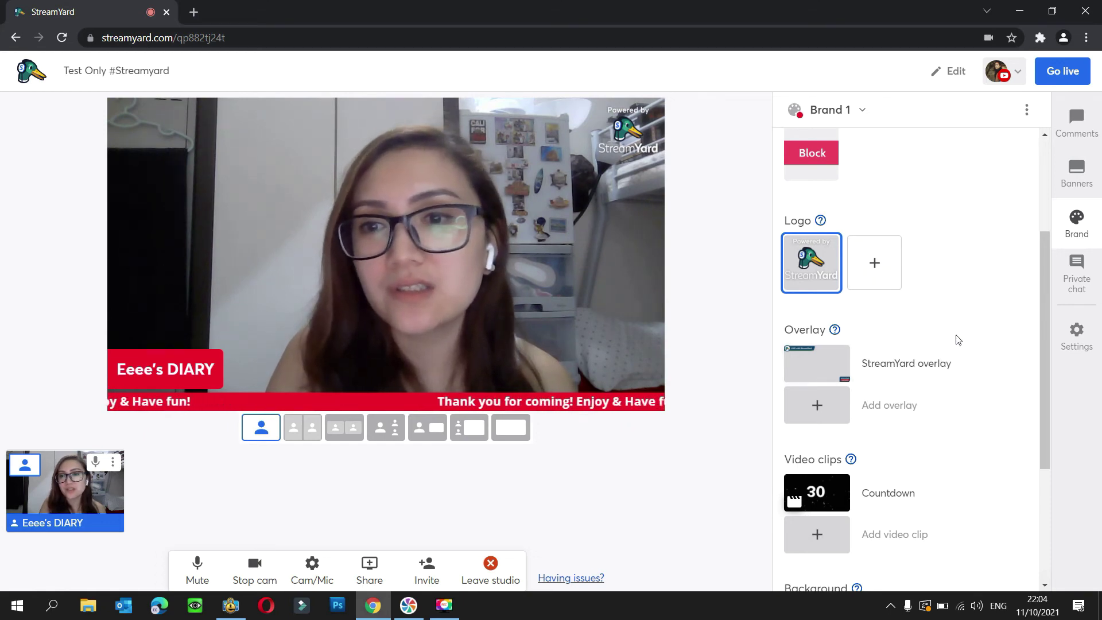
left_click_drag(1048, 287, 1048, 364)
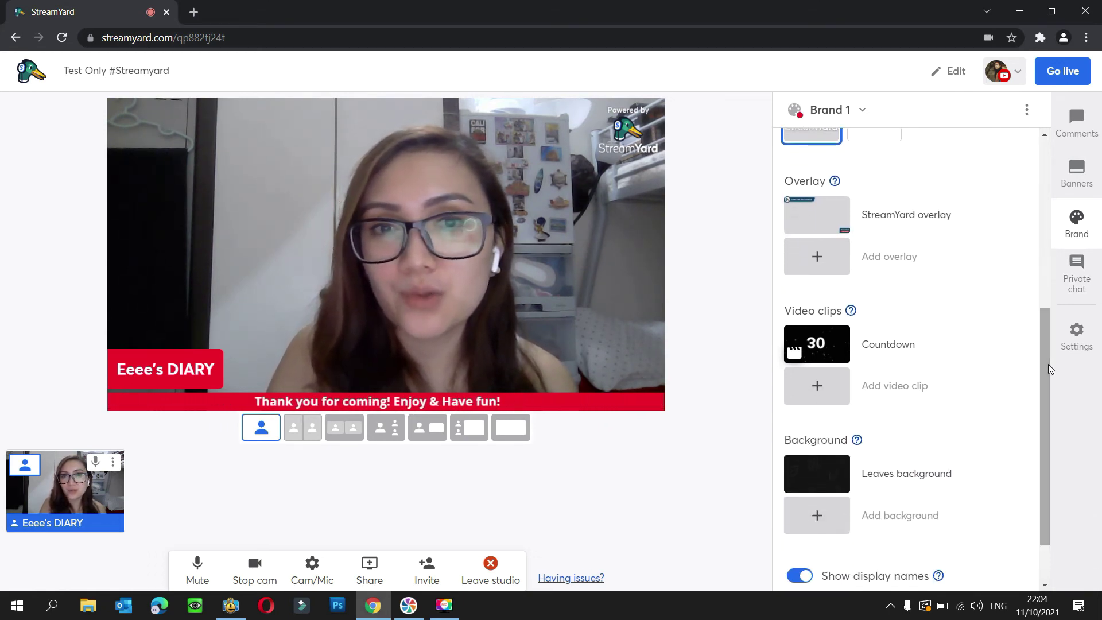
mouse_move(826, 360)
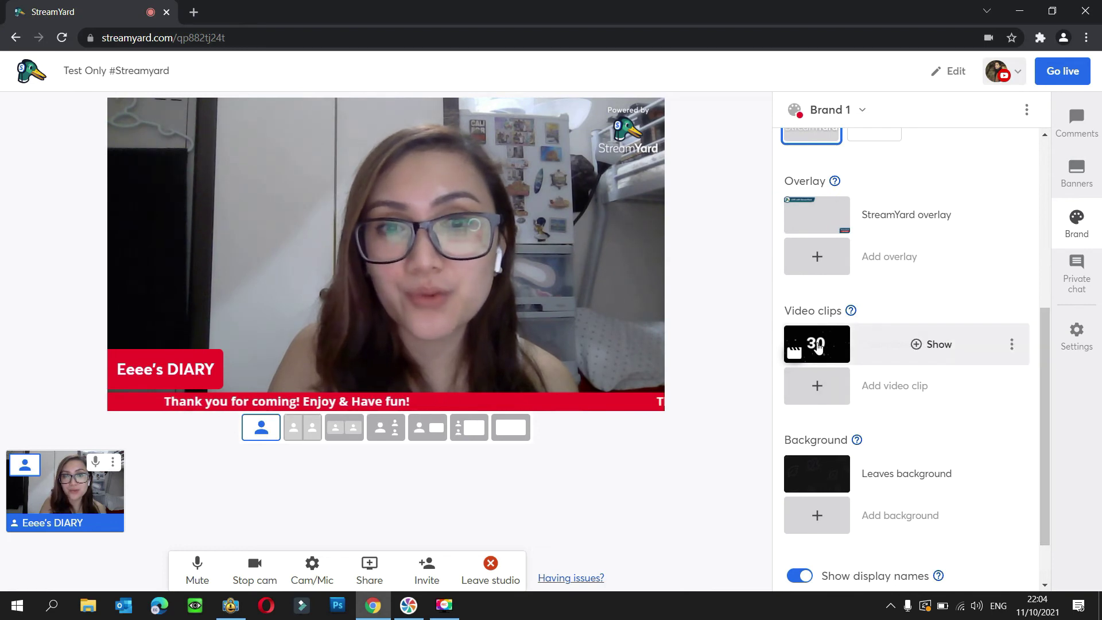
left_click(927, 345)
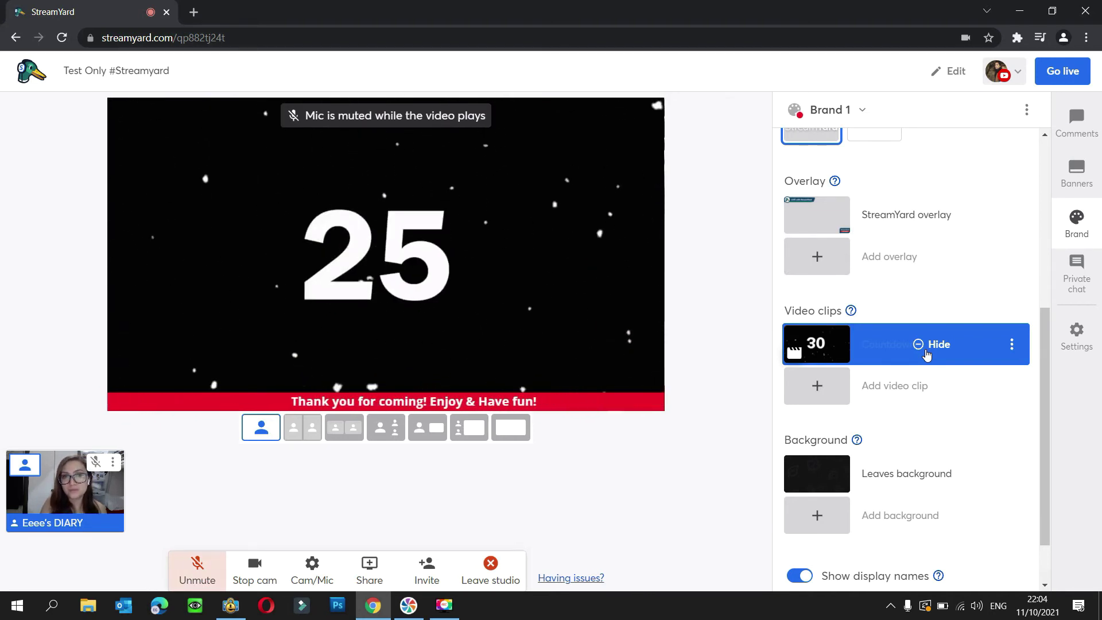
left_click(926, 351)
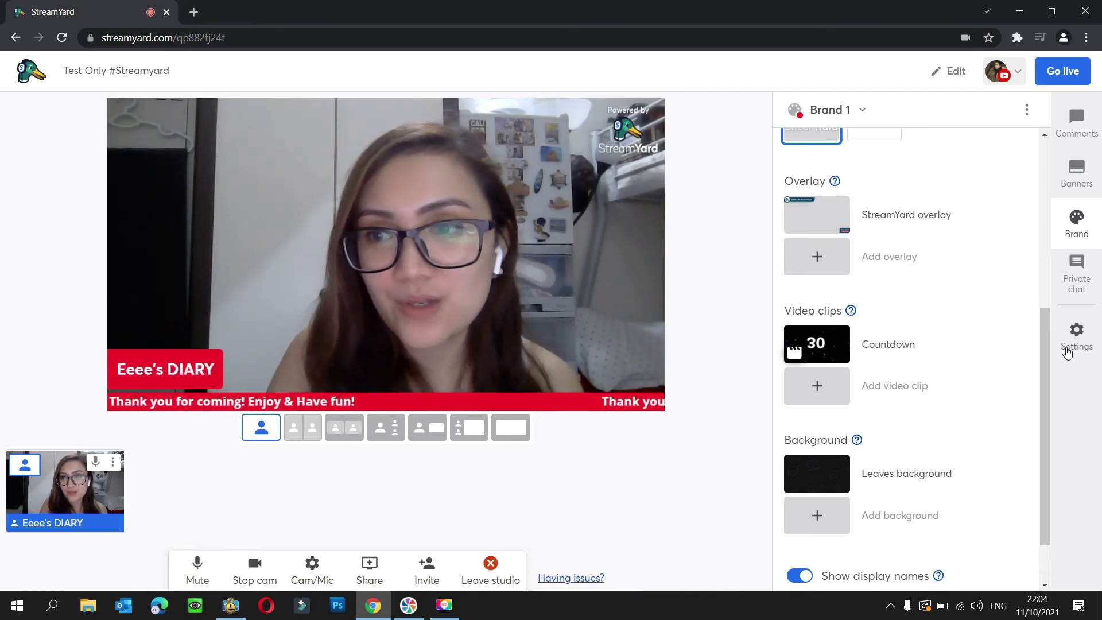
Turn off the display names on the stream to preview the effect, and turn them back on
left_click_drag(1046, 379, 1027, 433)
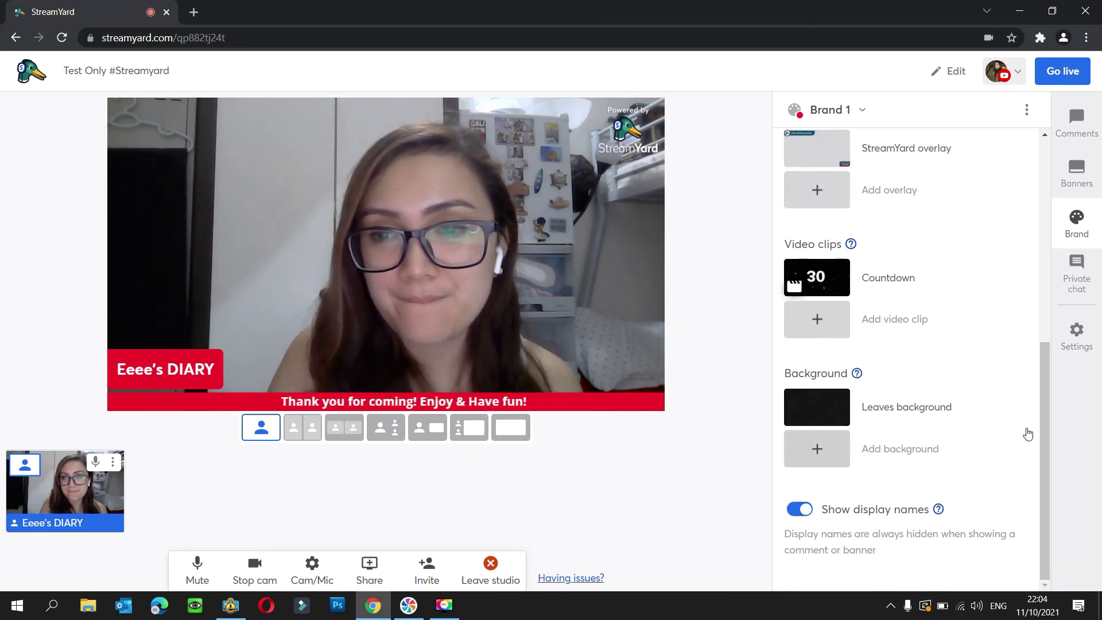
left_click(805, 511)
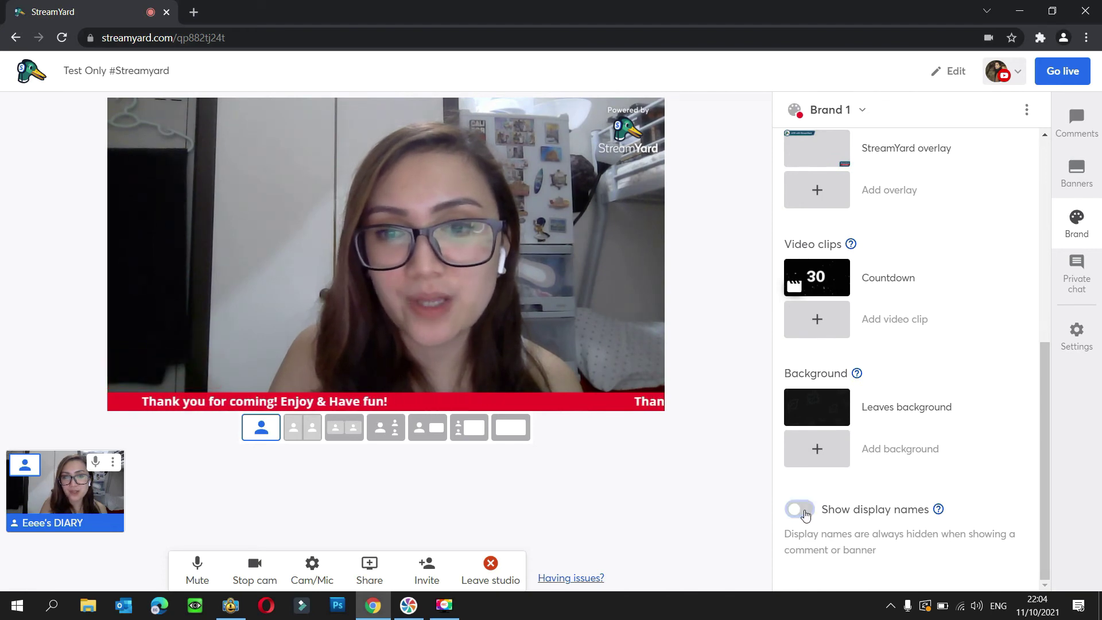
left_click(797, 512)
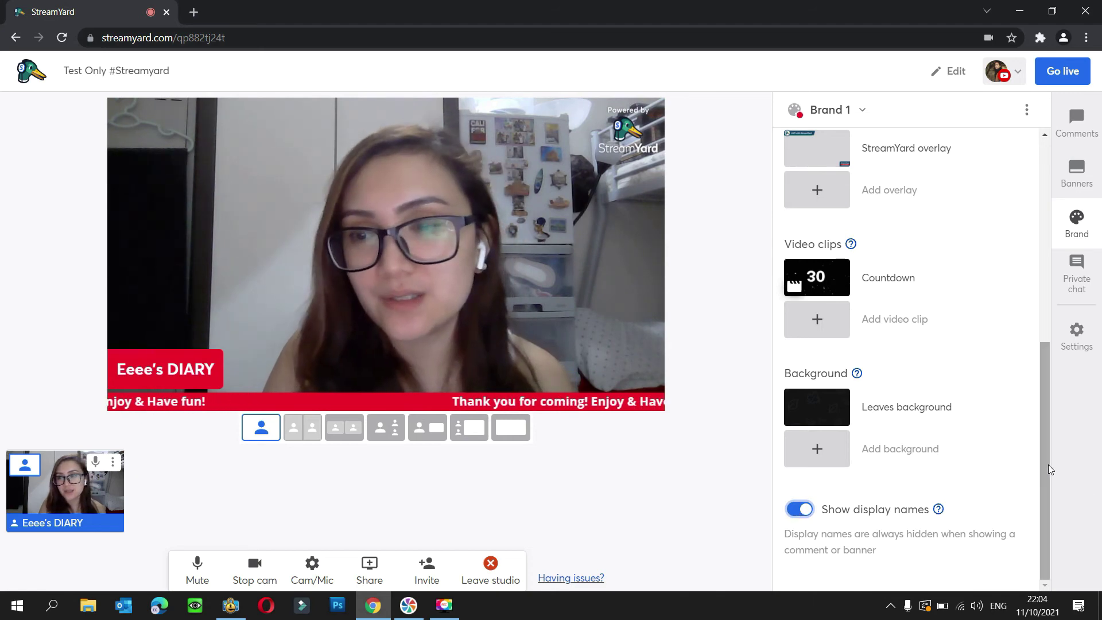
Review the brand color, theme and logo settings, and open the stream's list of example banners
left_click_drag(1042, 463, 1038, 245)
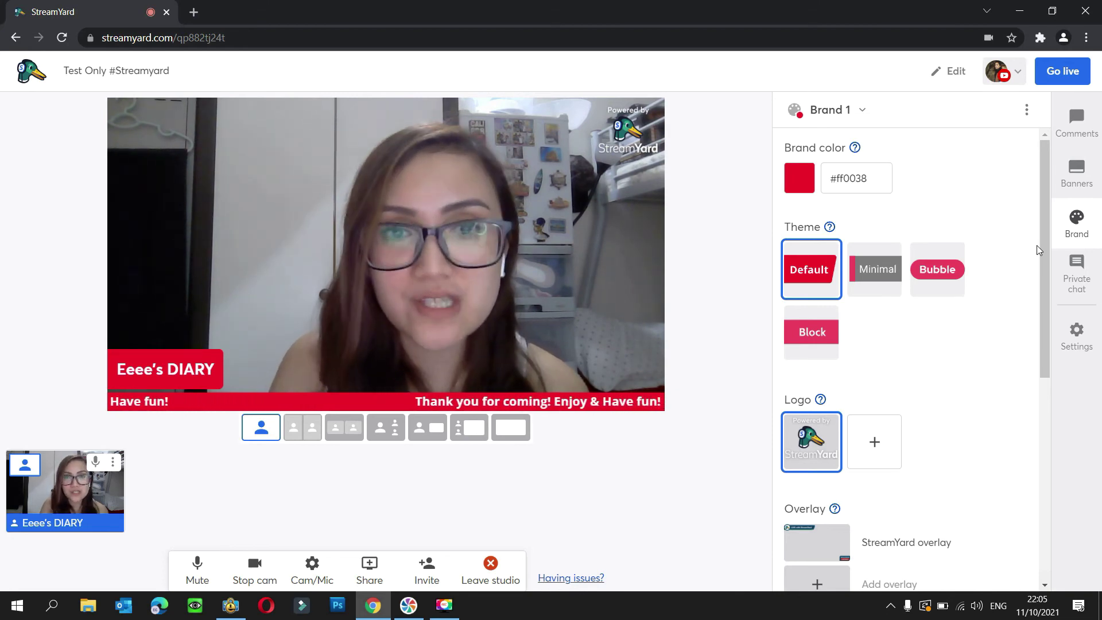
mouse_move(630, 153)
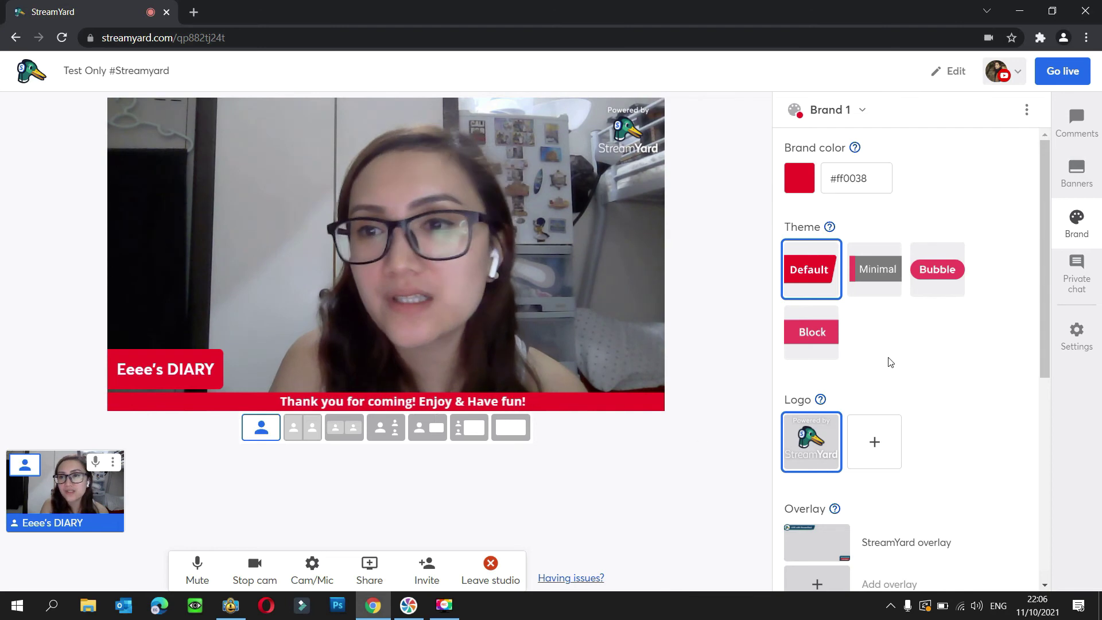
left_click(1081, 182)
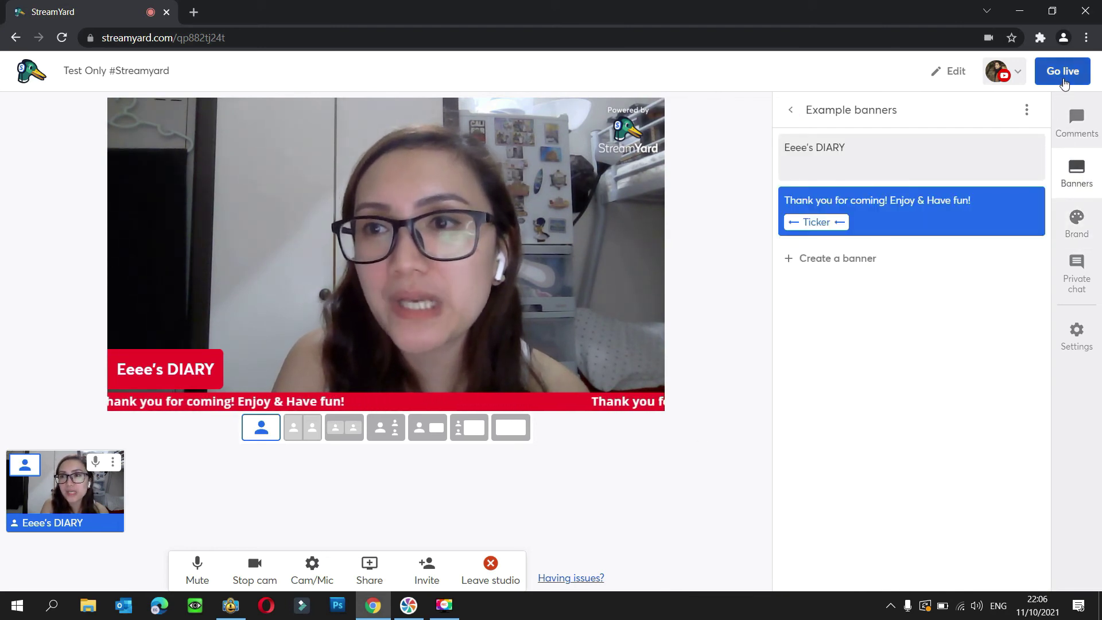